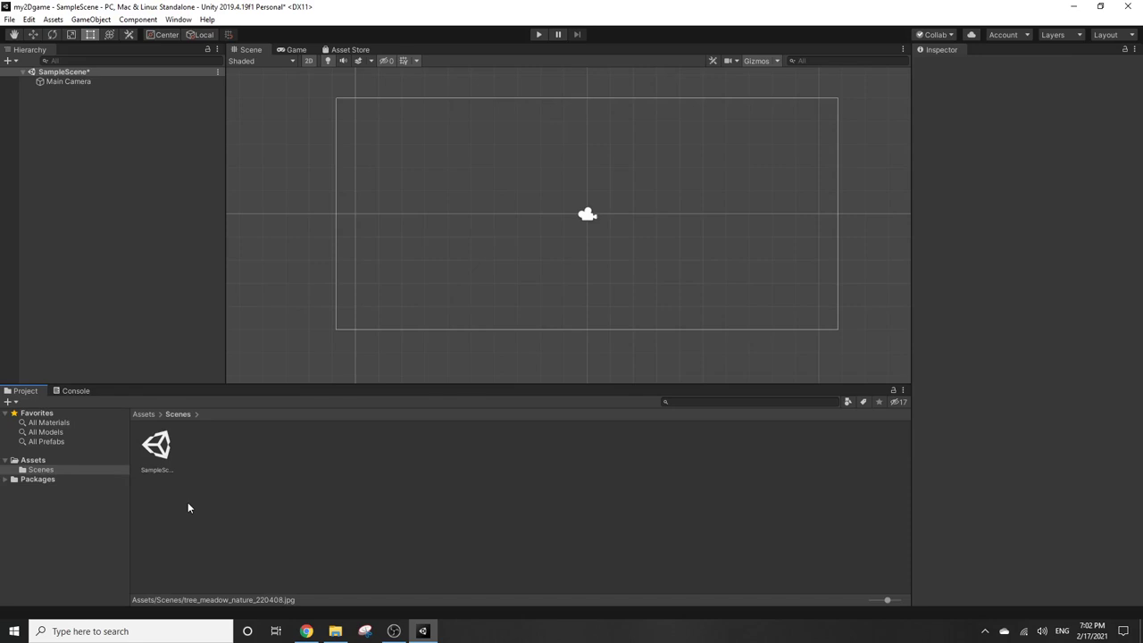
- In Chrome, search 'unity 3d' in a new tab, dismiss the cookie notice and follow the Unity Store link
click(307, 630)
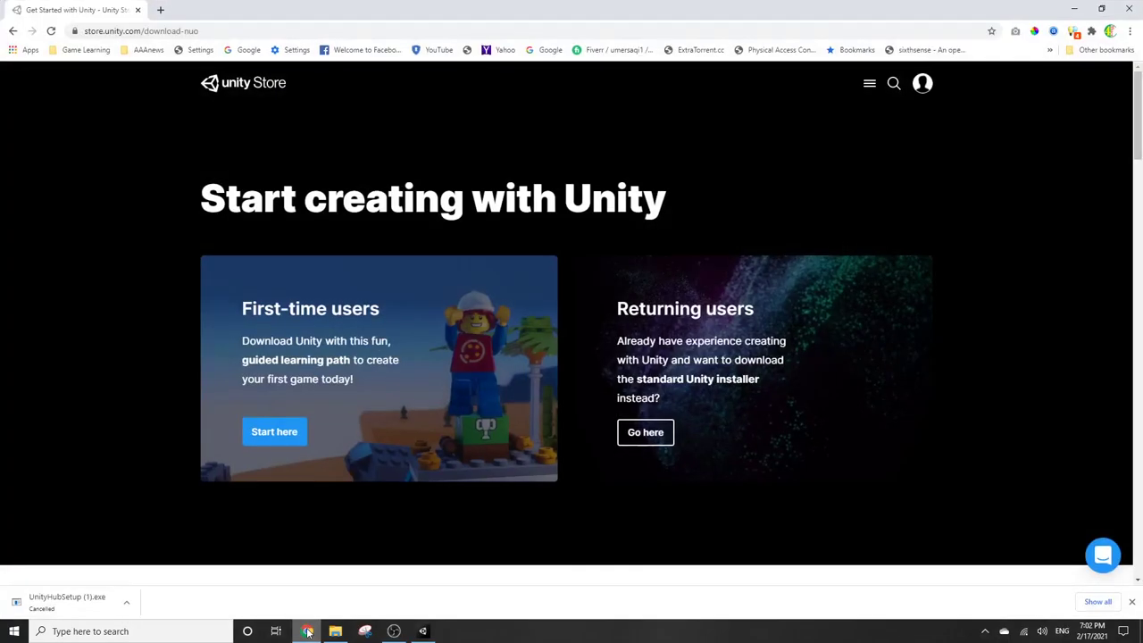
click(160, 10)
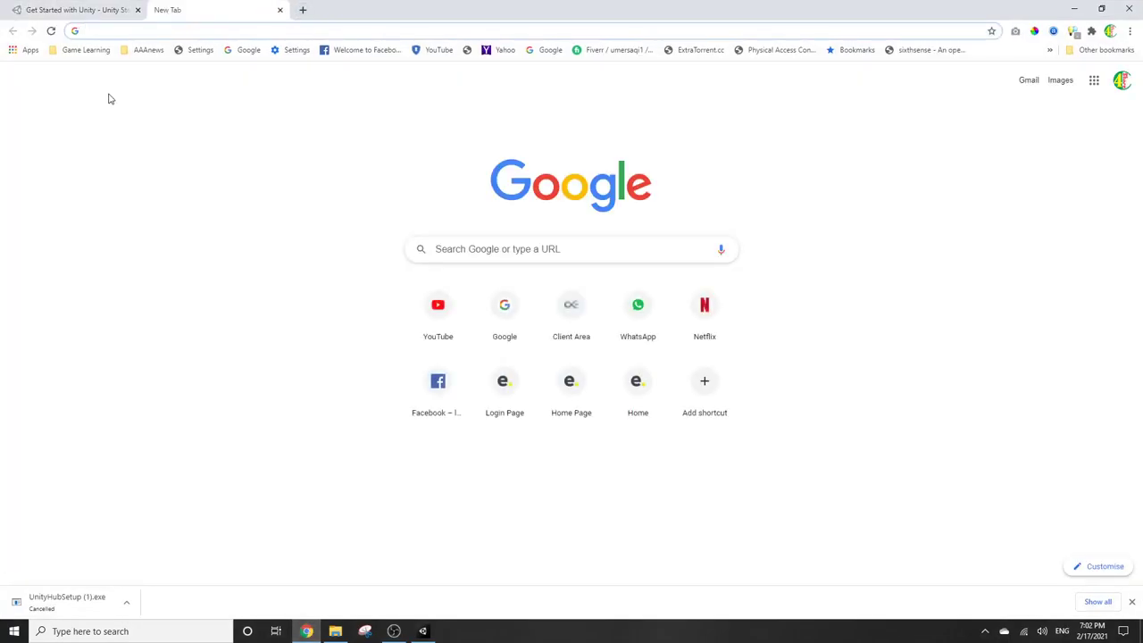
text(uni)
key(Return)
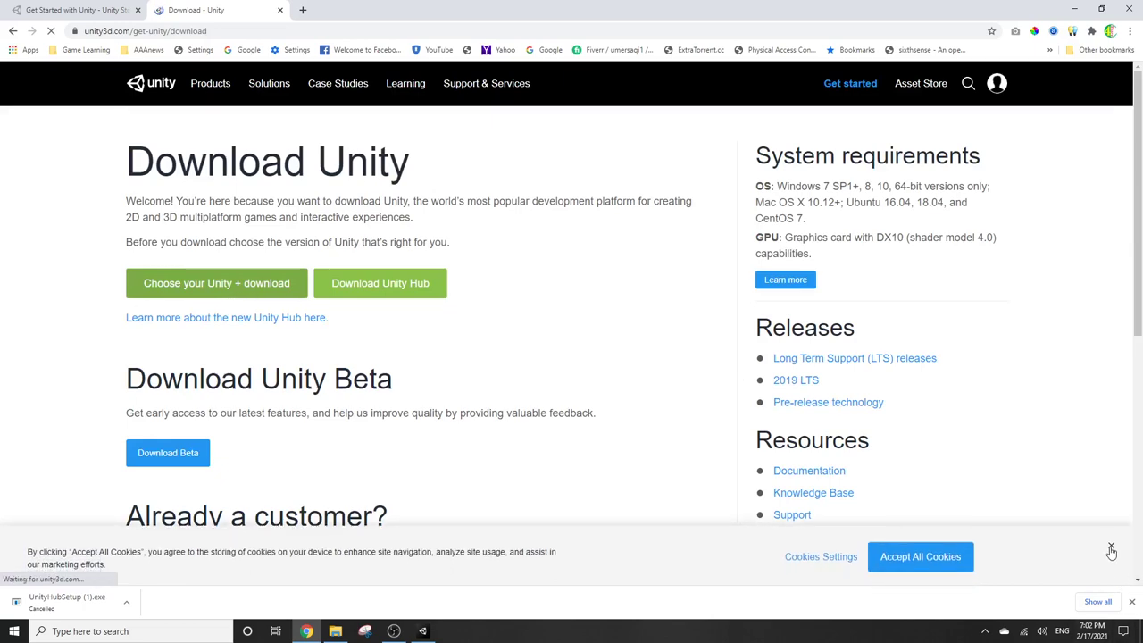
click(1111, 548)
click(258, 290)
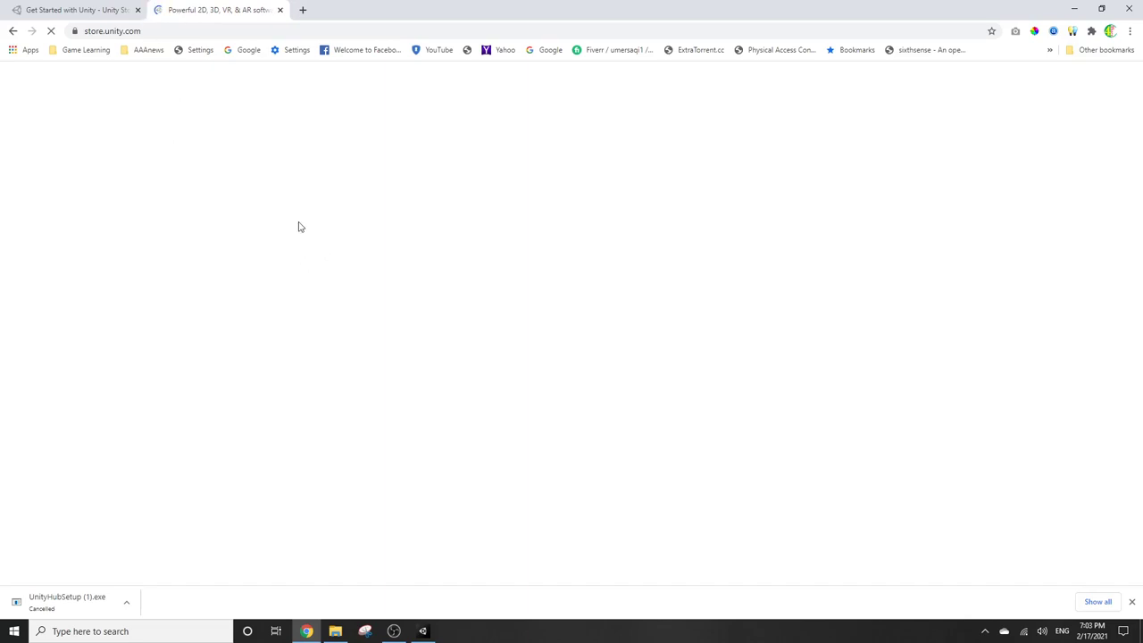
- Look over the Plans and pricing page and choose Get started on the free Individual Personal plan
click(132, 5)
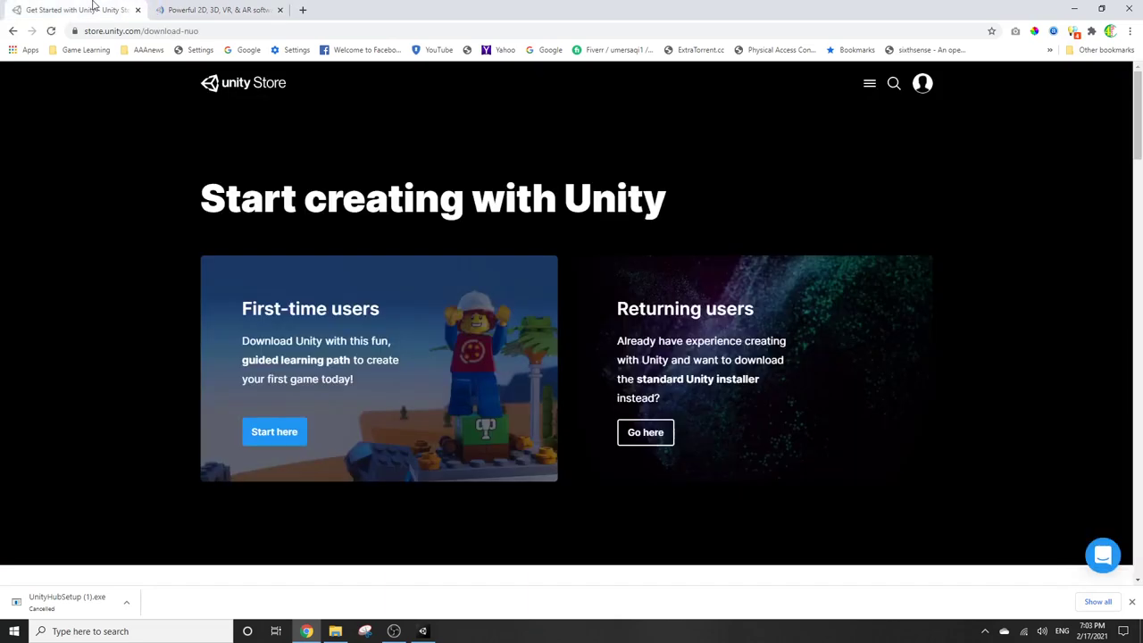
click(218, 9)
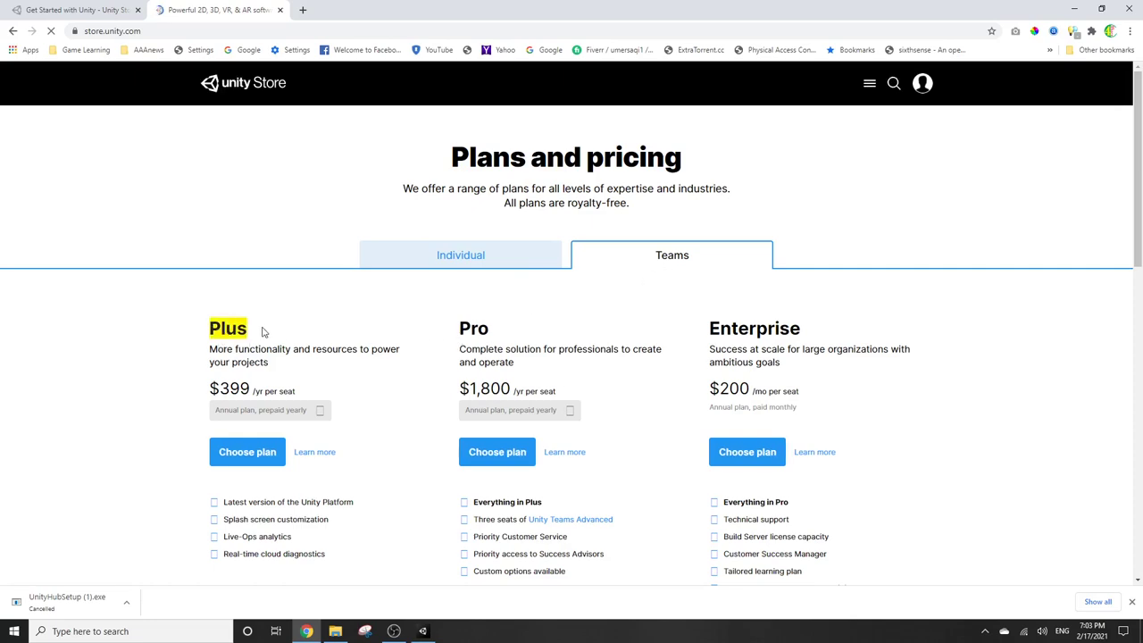
double_click(482, 328)
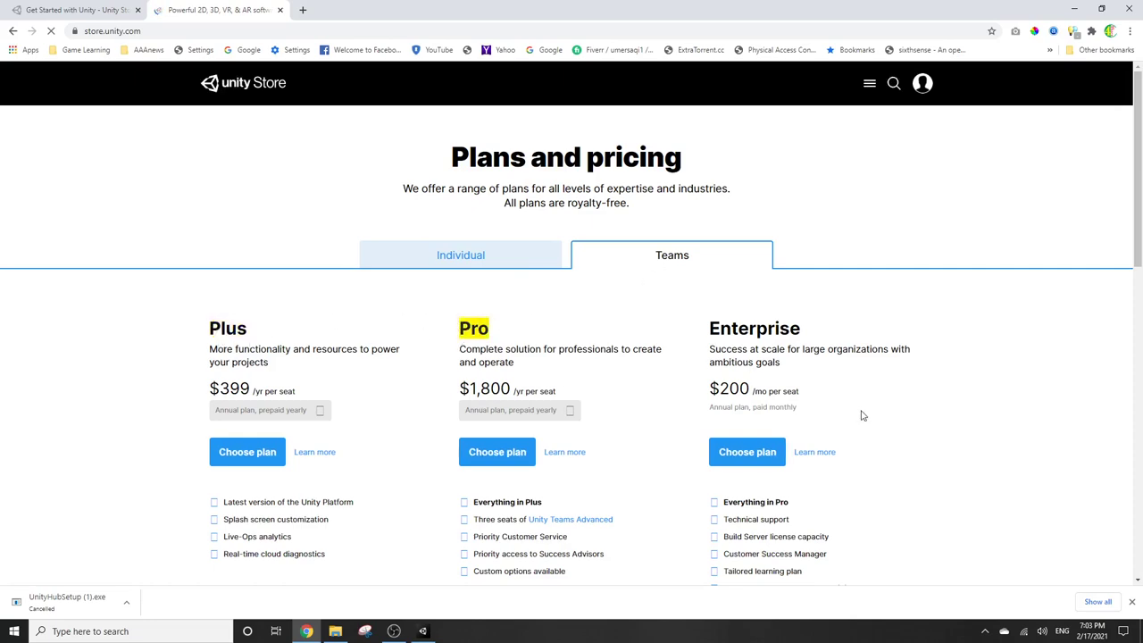
drag(812, 331, 715, 320)
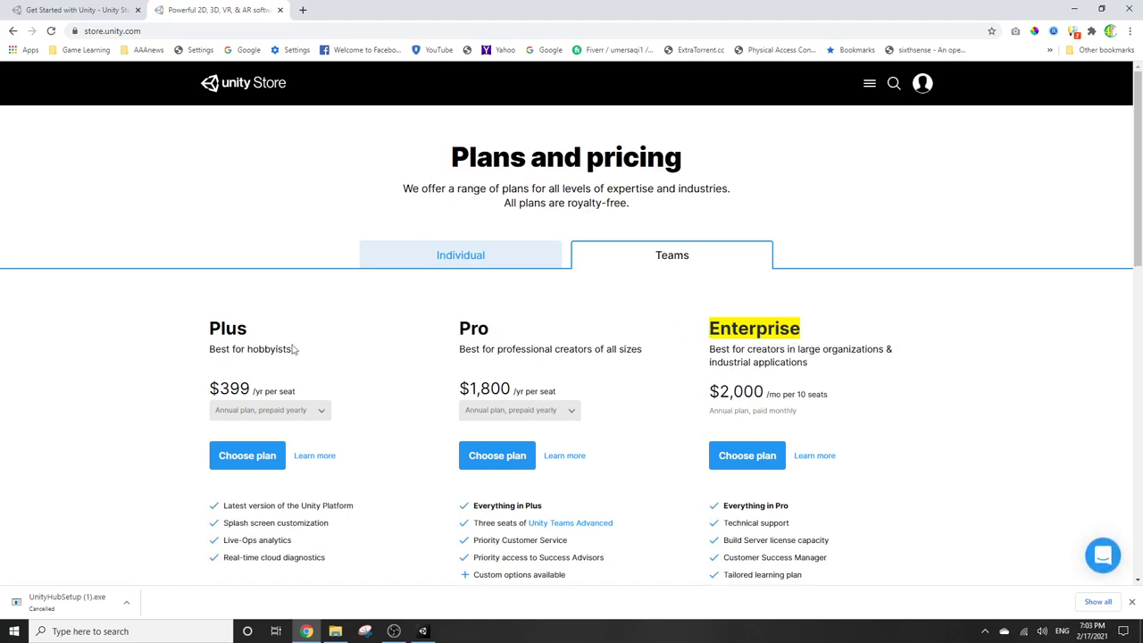
click(514, 260)
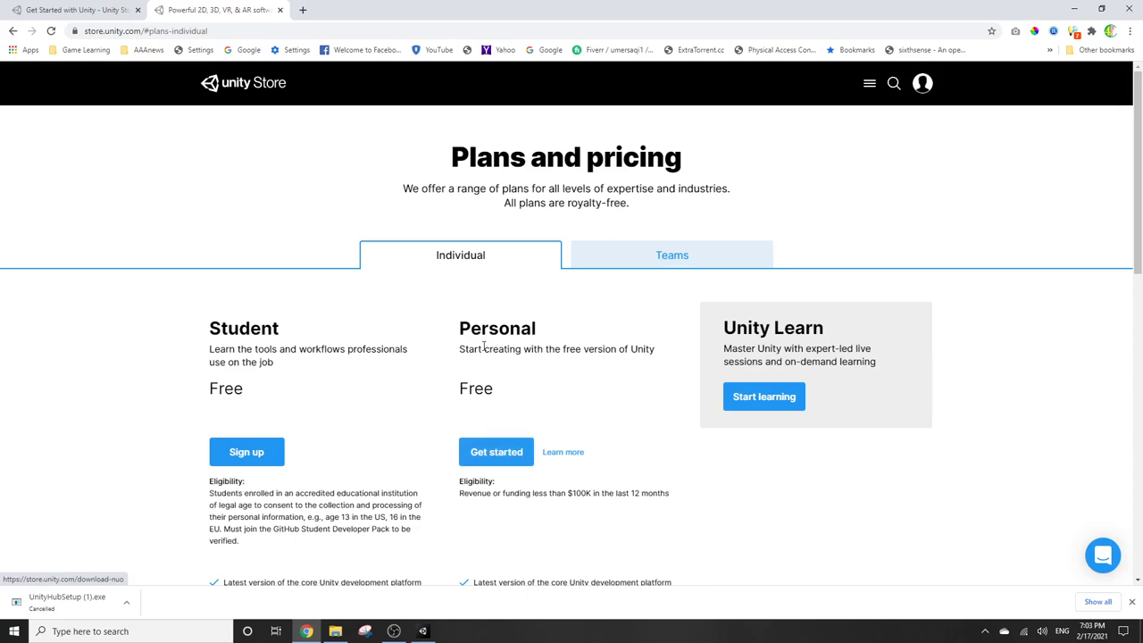
click(498, 455)
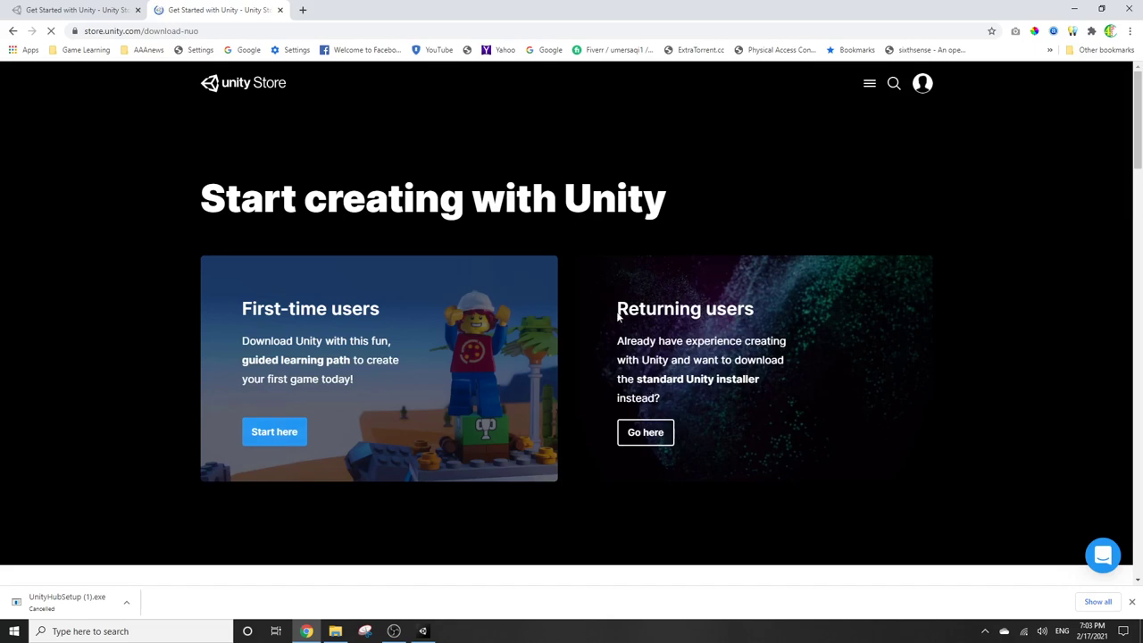
- Start the first-time user download, close the Terms dialog without agreeing, and bring up File Explorer
drag(616, 313, 776, 312)
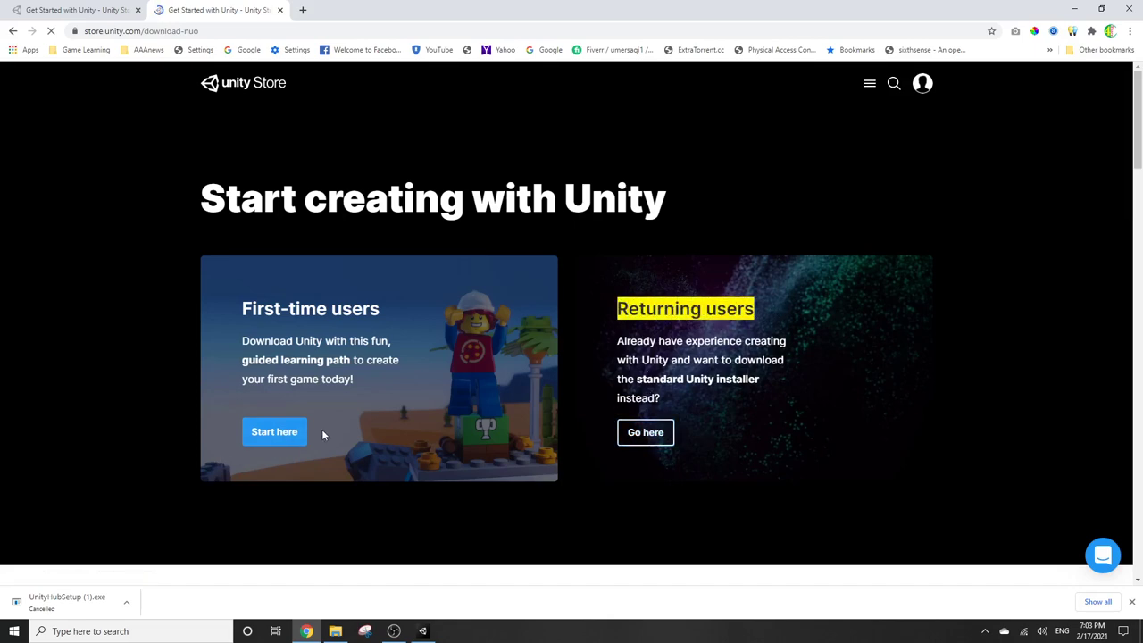
click(273, 435)
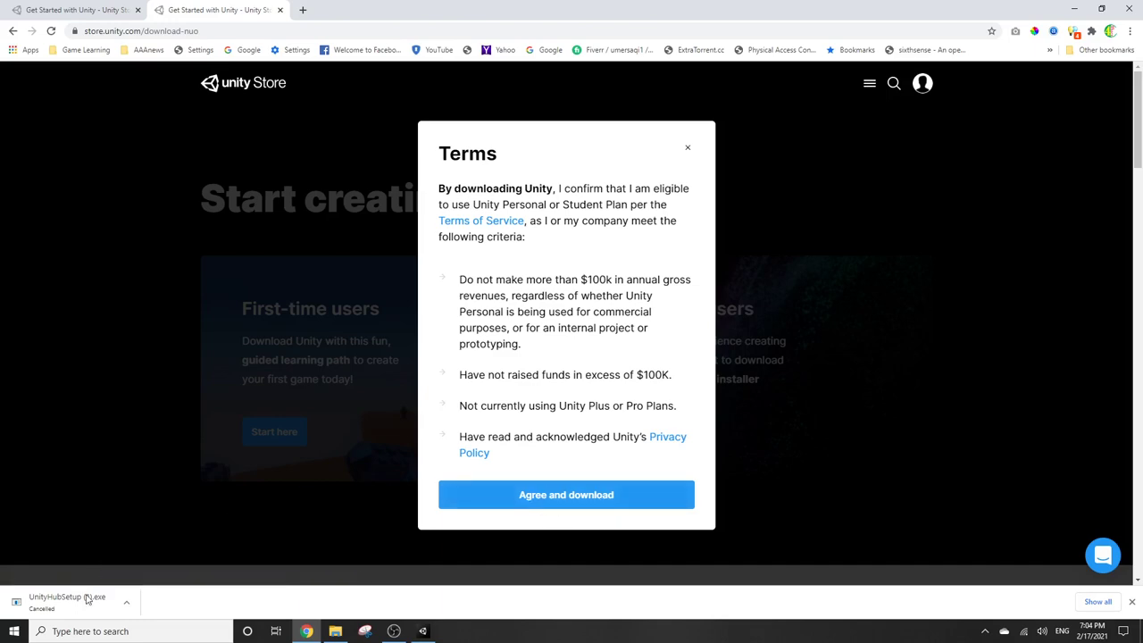
click(688, 148)
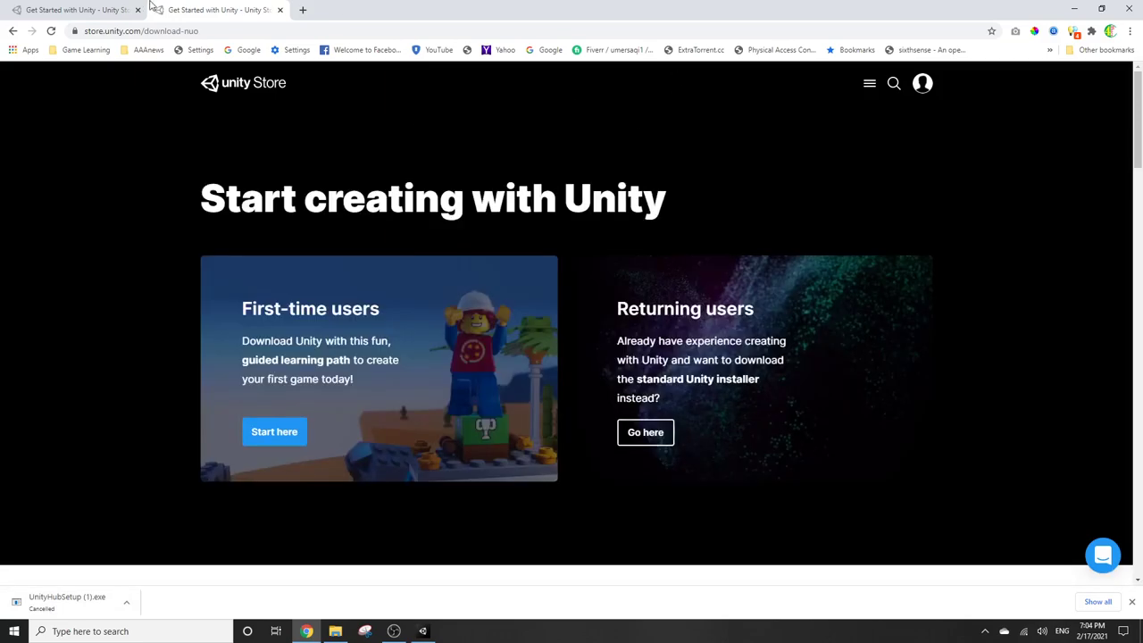
click(345, 634)
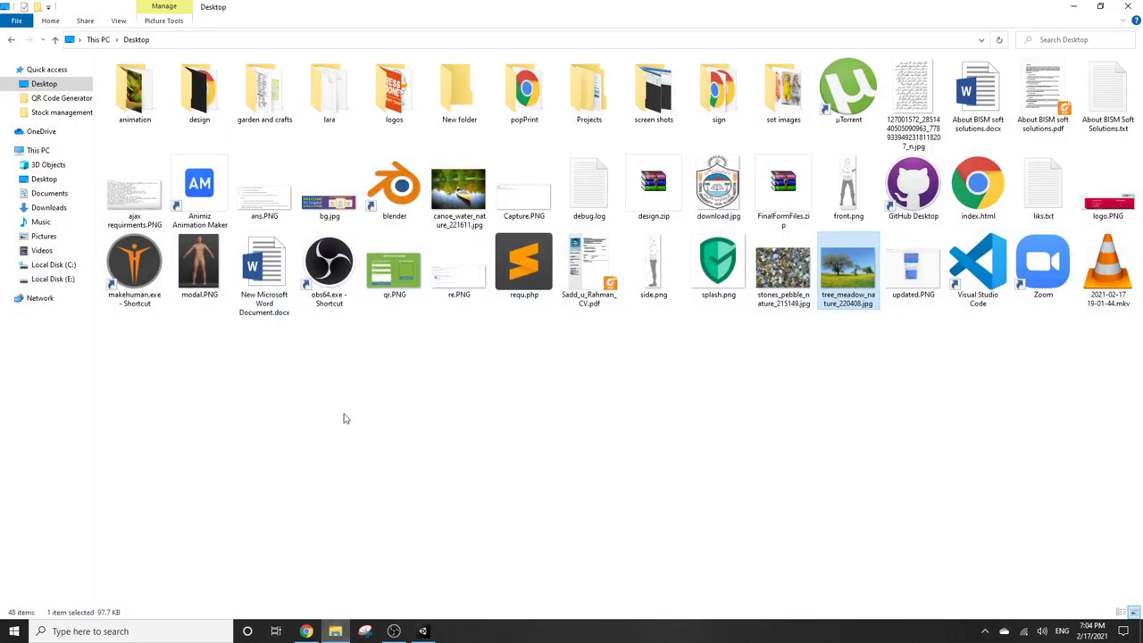
- Launch UnityHubSetup.exe from Downloads, cancel it, and minimize Explorer, Chrome and the Unity editor
click(48, 207)
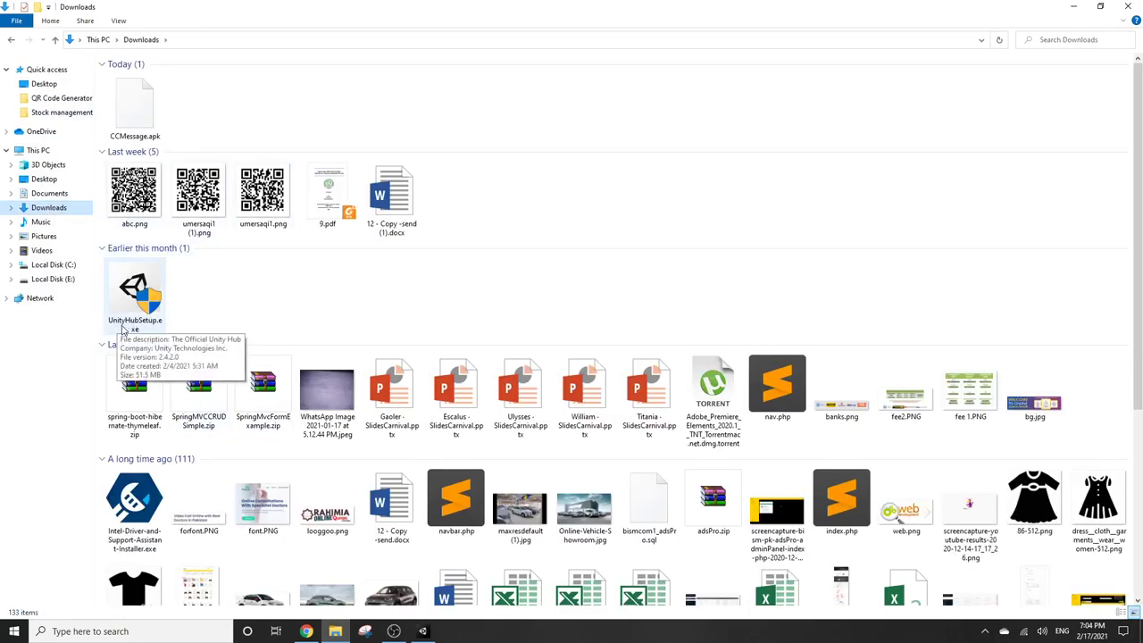
click(152, 309)
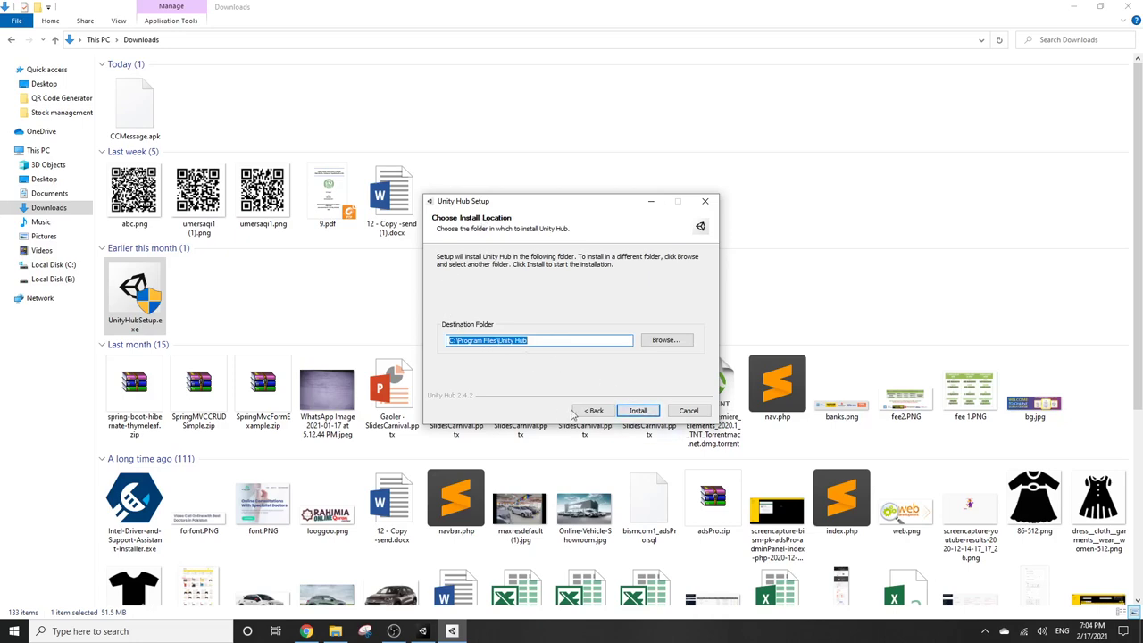
click(693, 207)
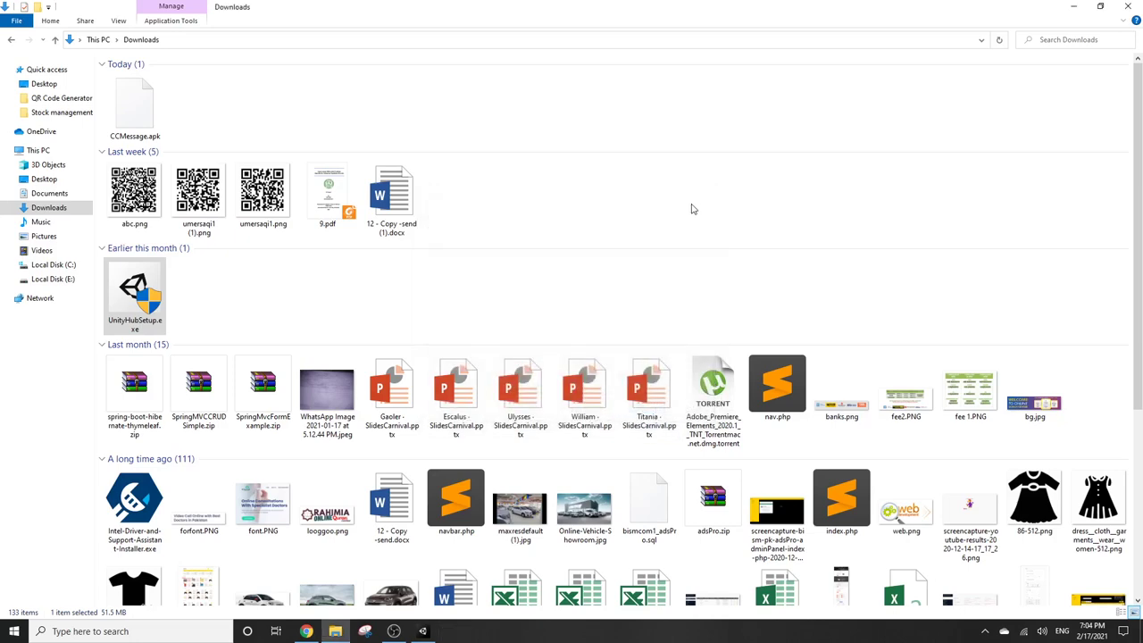
click(1074, 6)
click(1073, 7)
click(1076, 6)
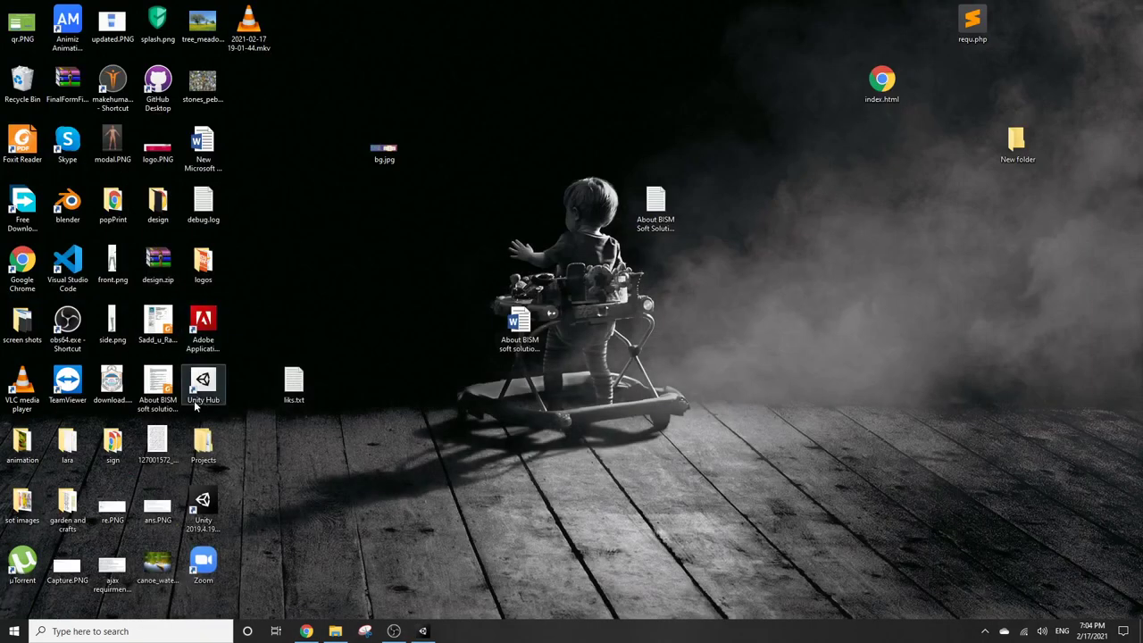
- Launch Unity Hub from the desktop, back out of a new project, and view the installed 2019.4.19f1 LTS
double_click(198, 404)
double_click(211, 379)
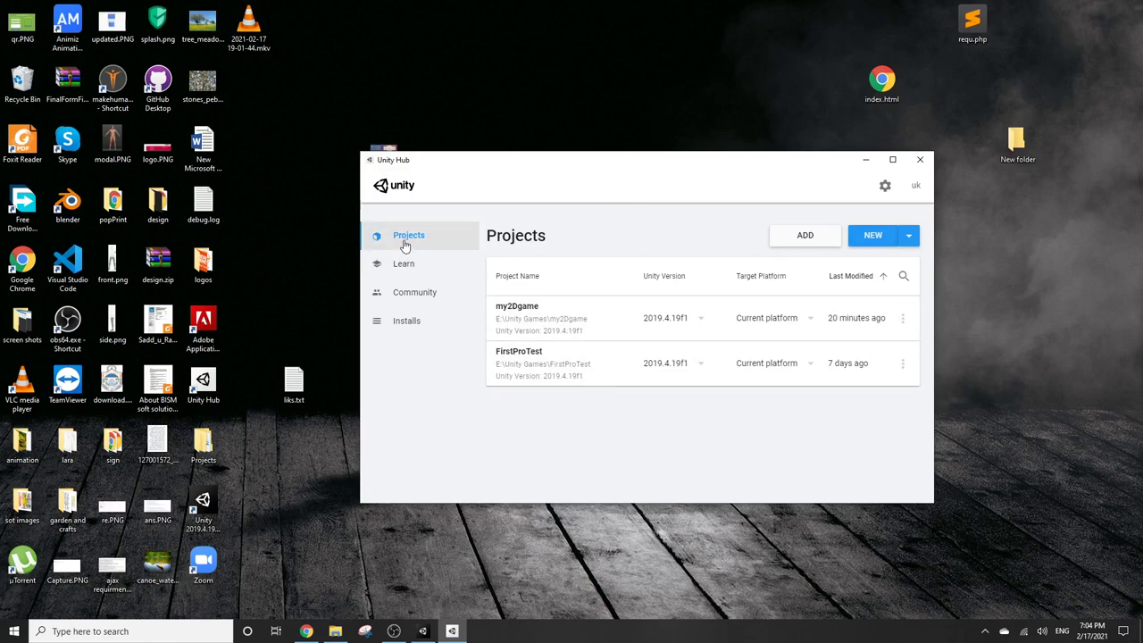
click(893, 237)
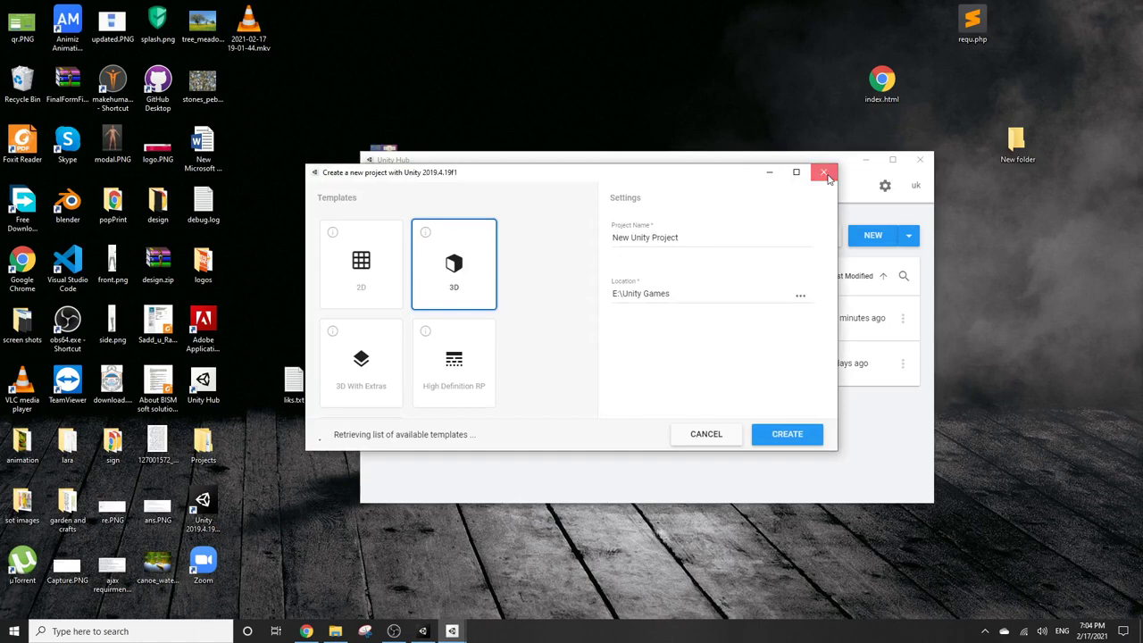
click(705, 434)
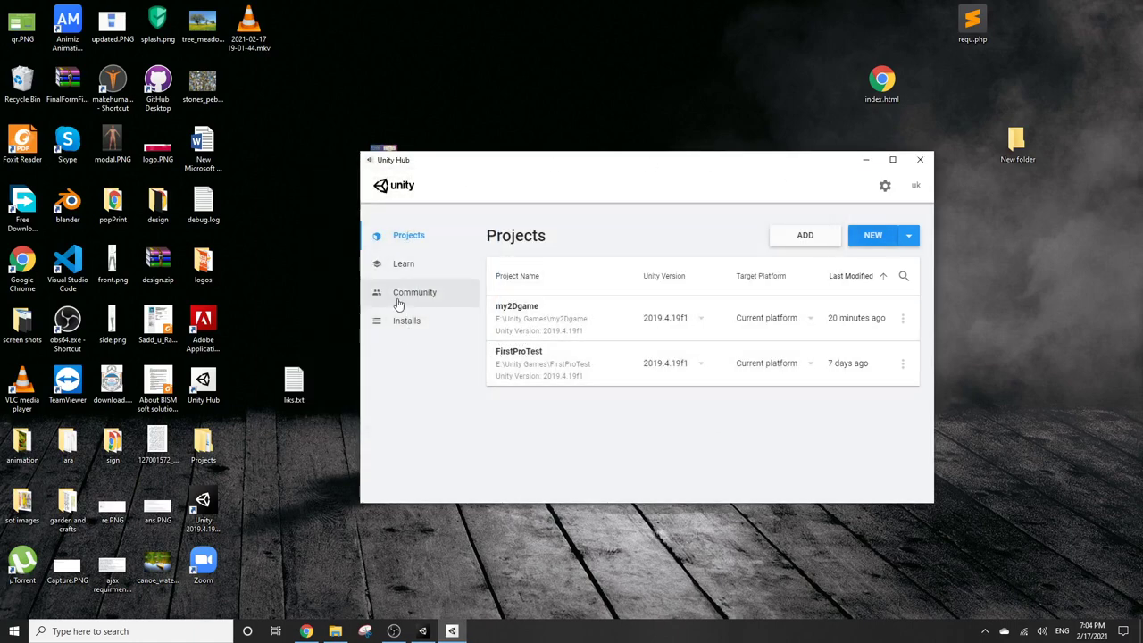
click(401, 324)
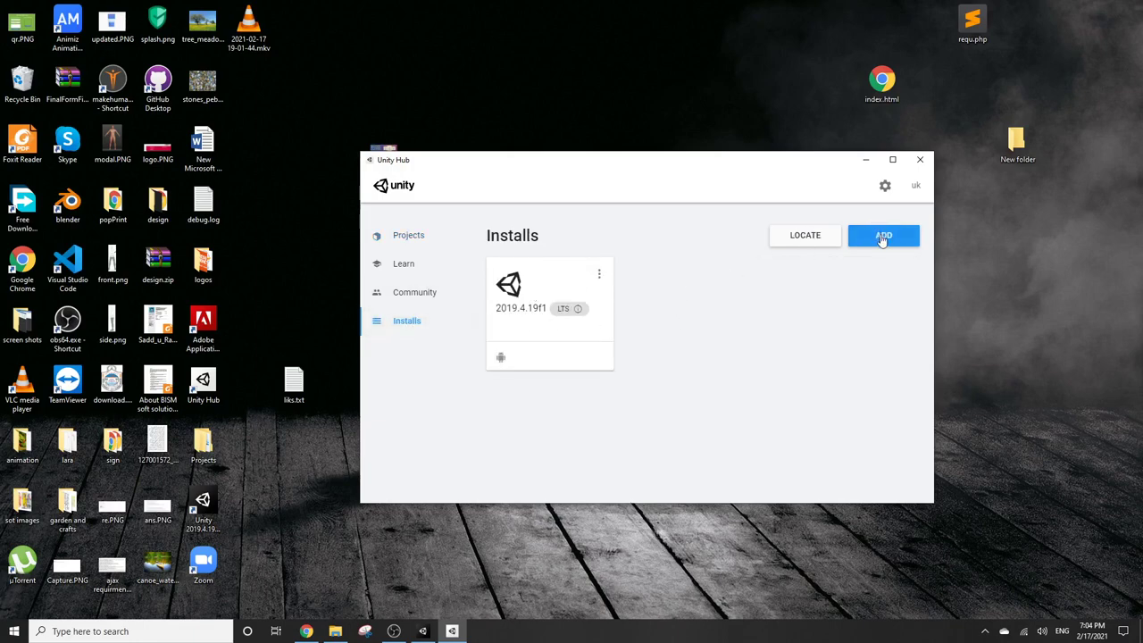
click(881, 238)
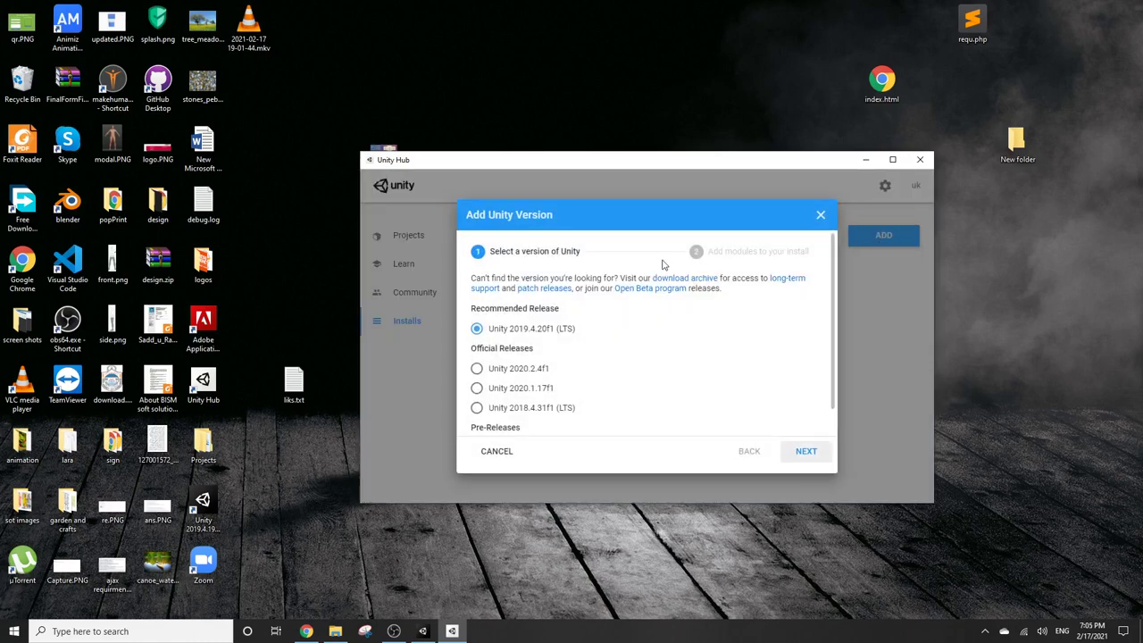
click(819, 215)
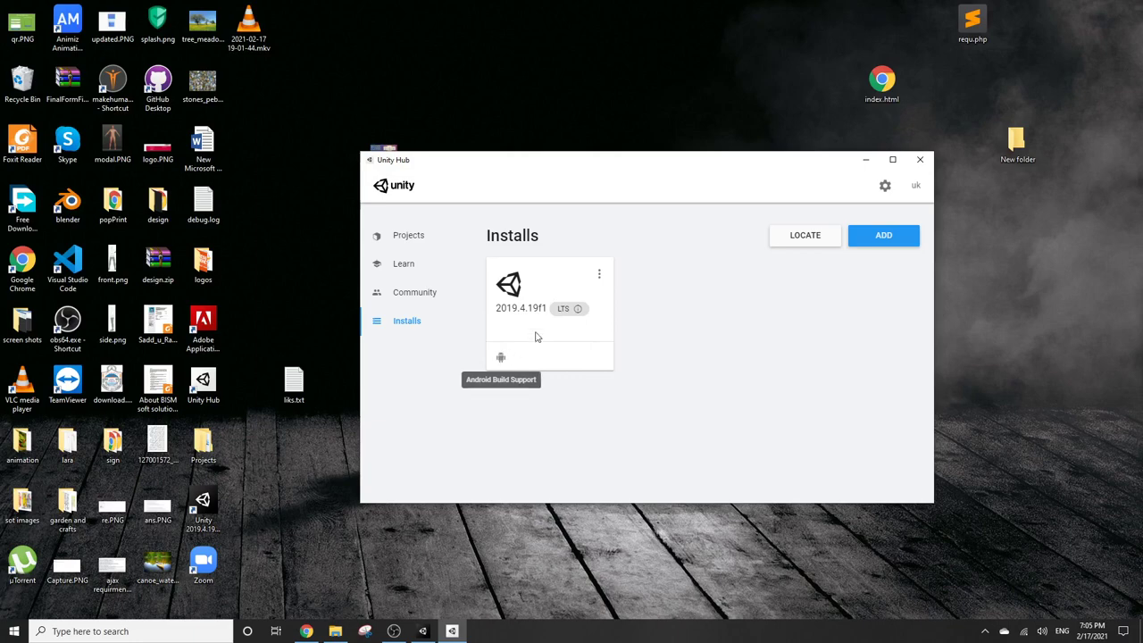
click(882, 241)
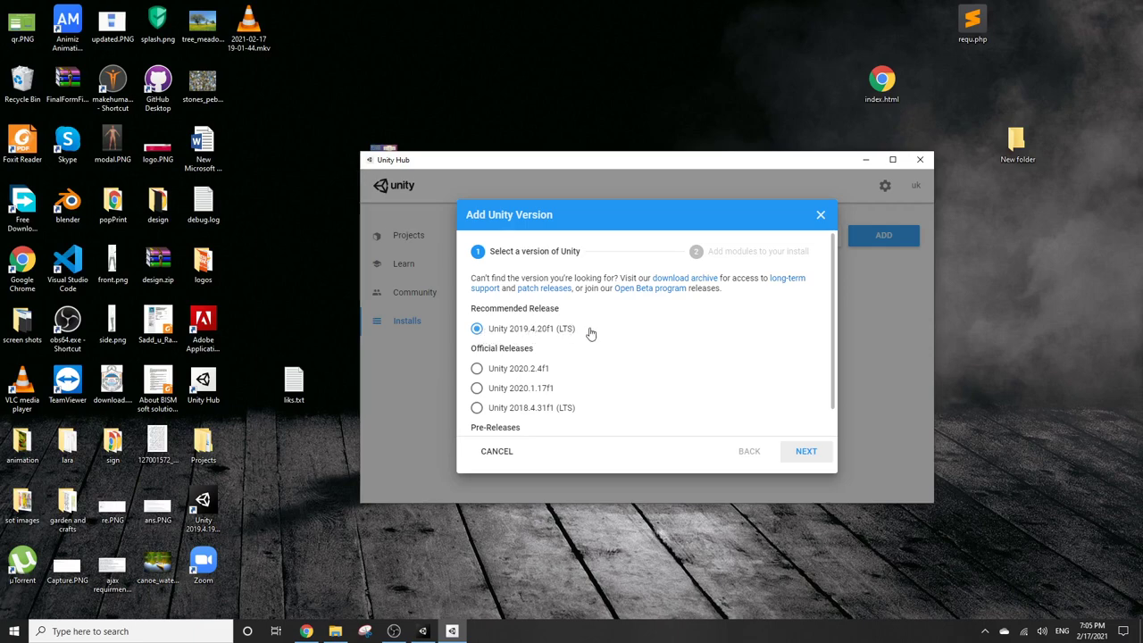
scroll(498, 395, down, 1)
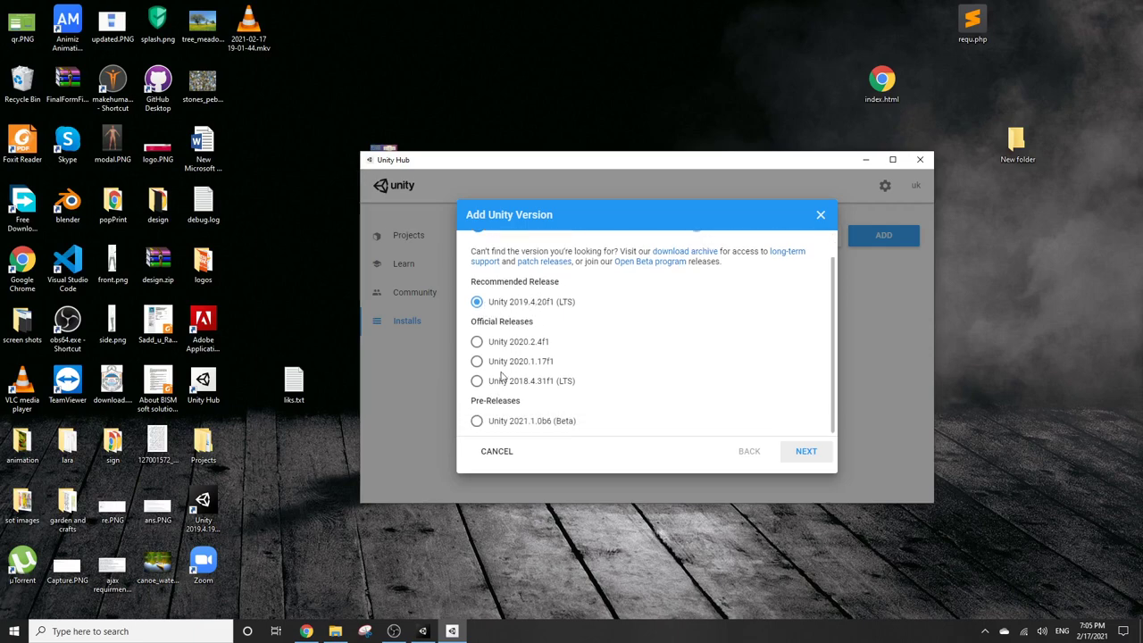
scroll(574, 390, up, 1)
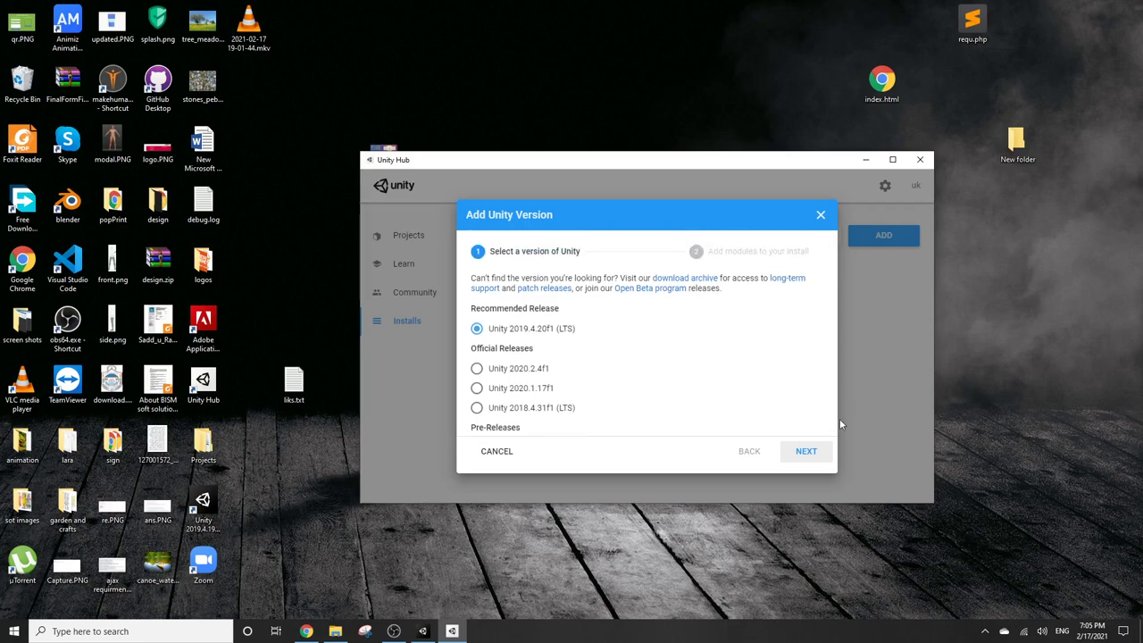
- Continue with Unity 2019.4.20f1 and review its modules: Visual Studio, Android Build Support, Documentation (15.1 GB)
click(812, 451)
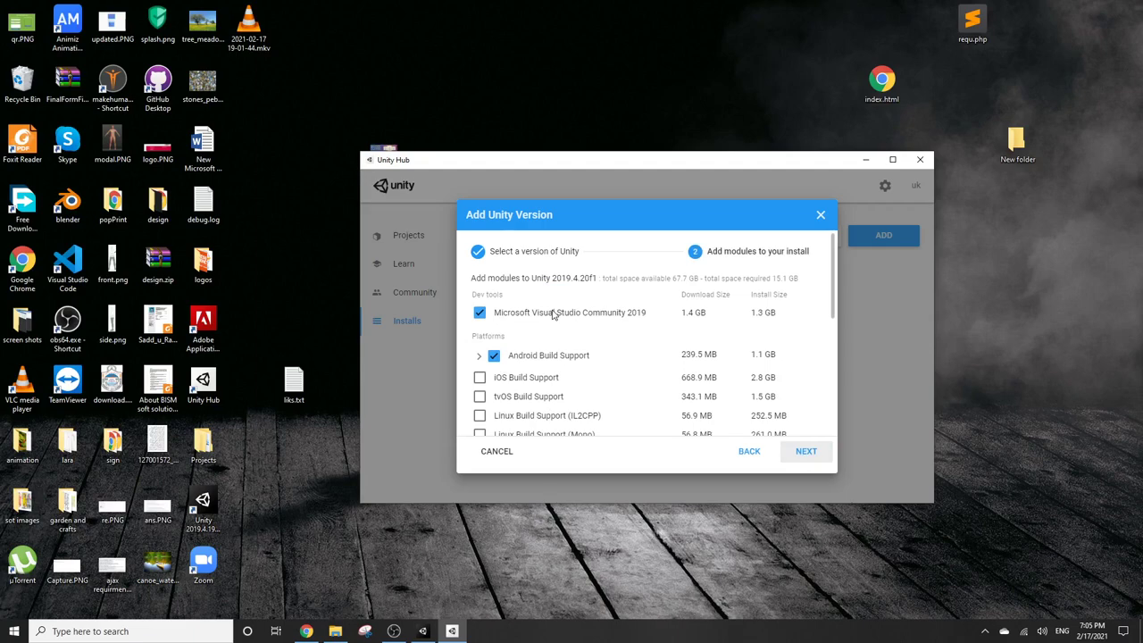
scroll(539, 382, down, 5)
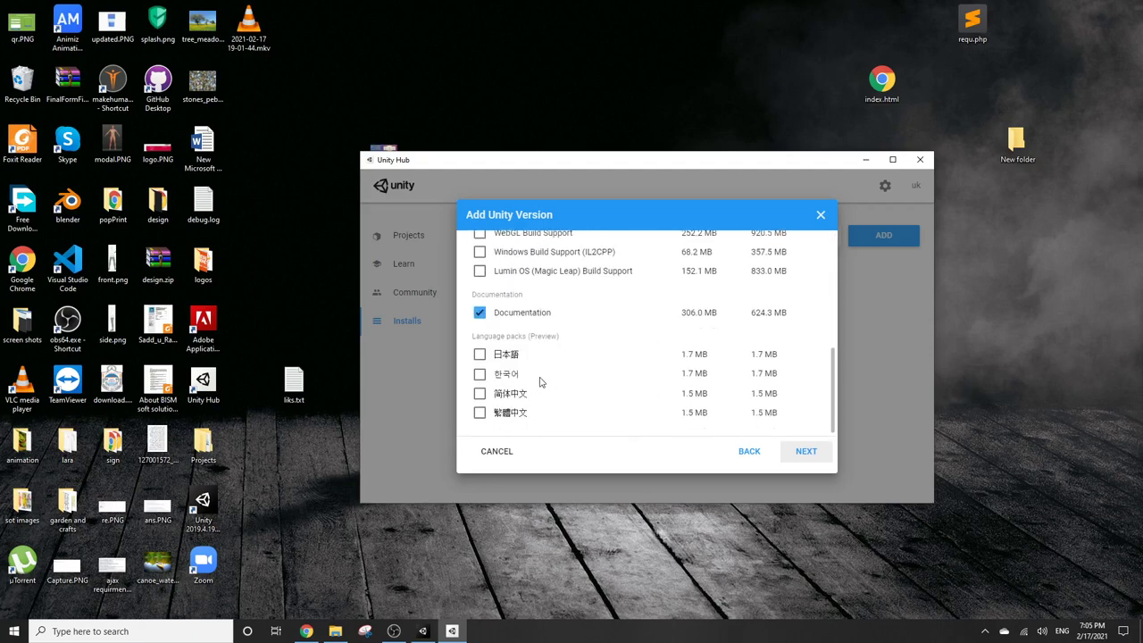
scroll(540, 382, up, 5)
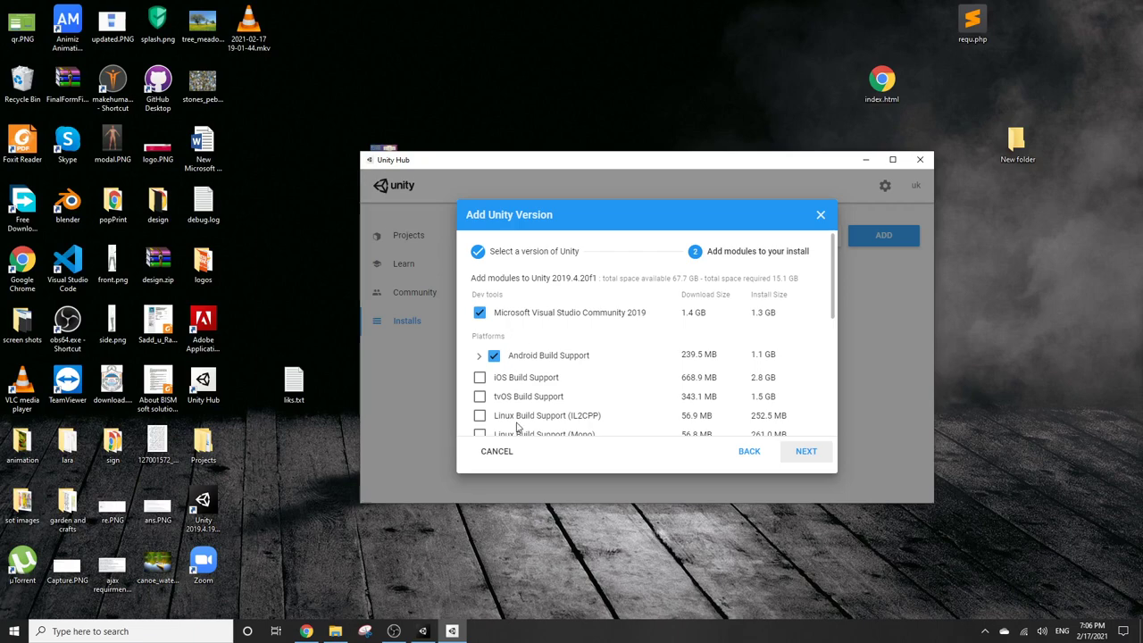
scroll(516, 420, down, 3)
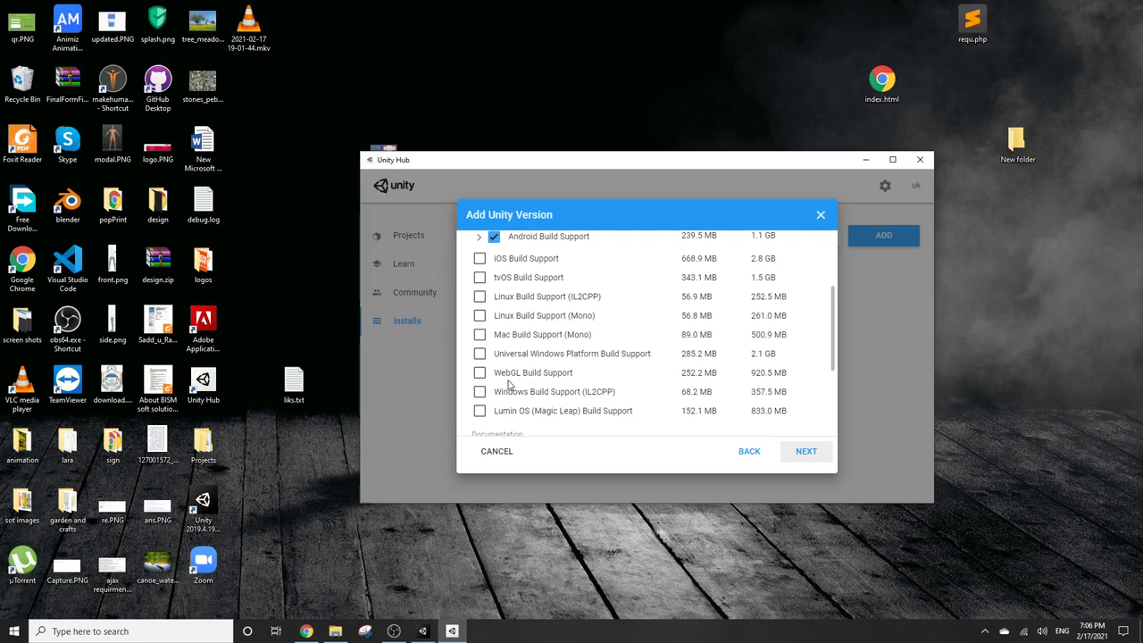
scroll(510, 384, up, 3)
scroll(510, 384, down, 6)
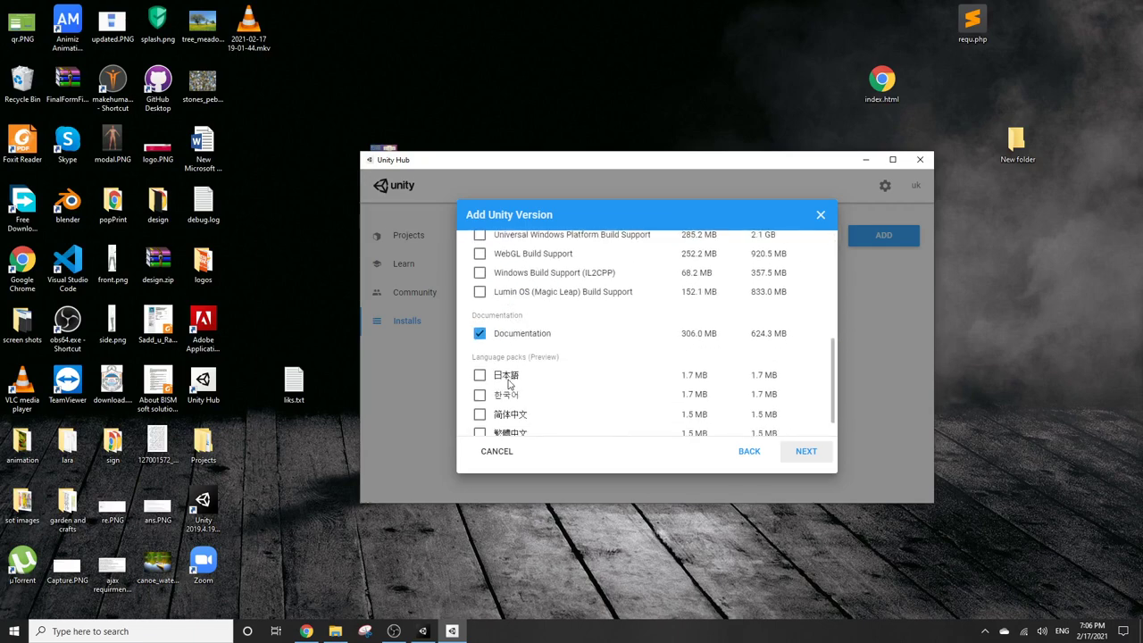
scroll(509, 384, up, 3)
scroll(511, 357, up, 2)
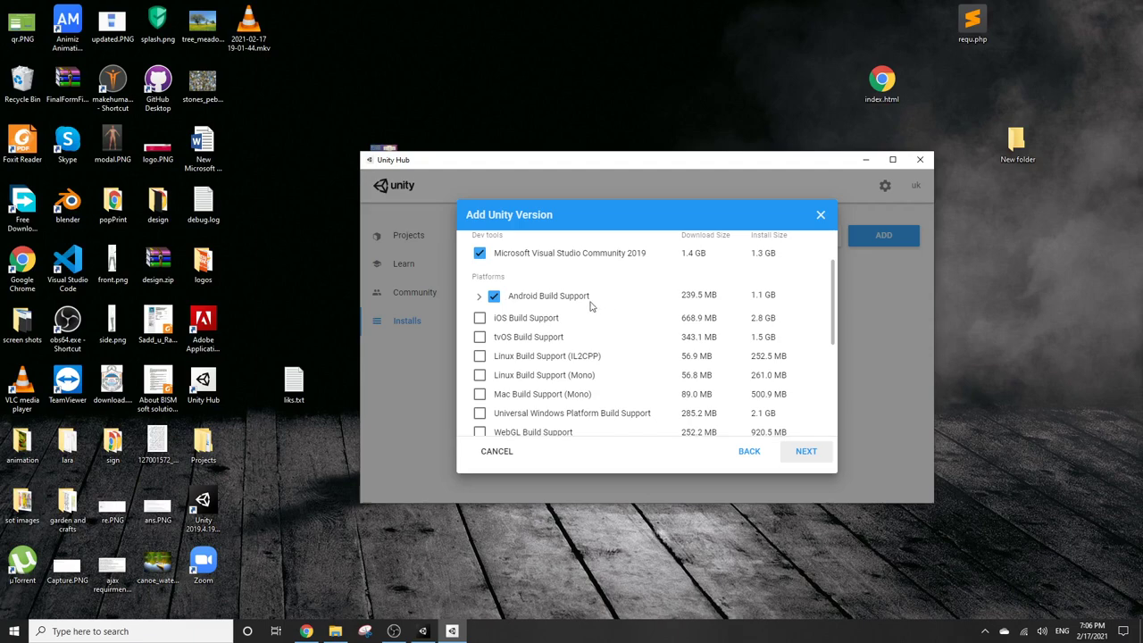
scroll(501, 338, down, 1)
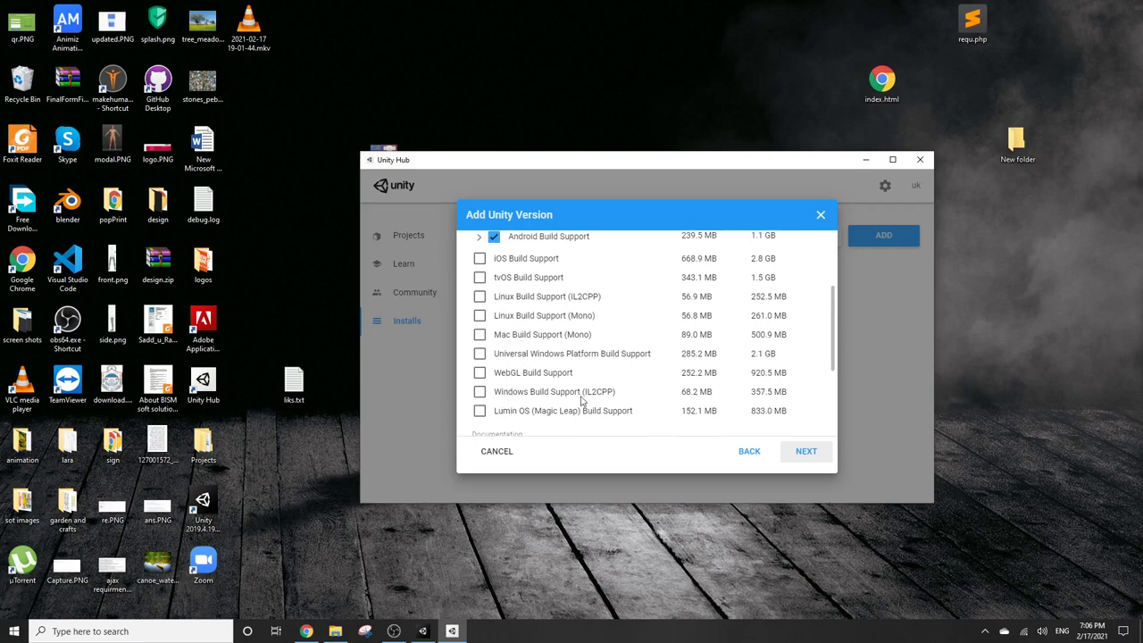
scroll(581, 402, down, 2)
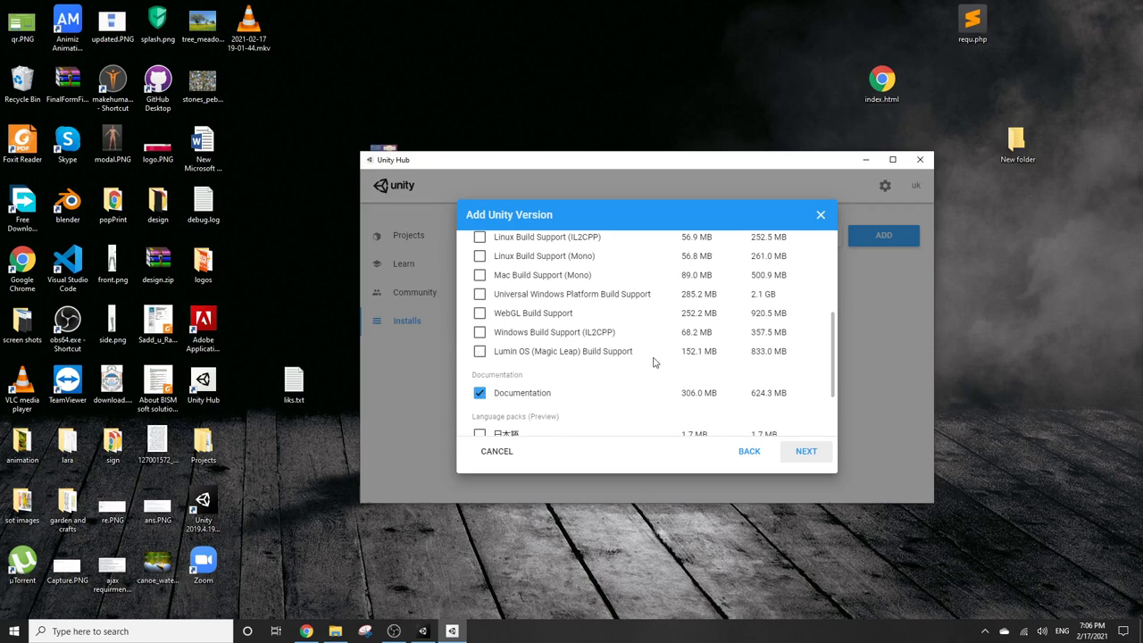
scroll(728, 368, up, 3)
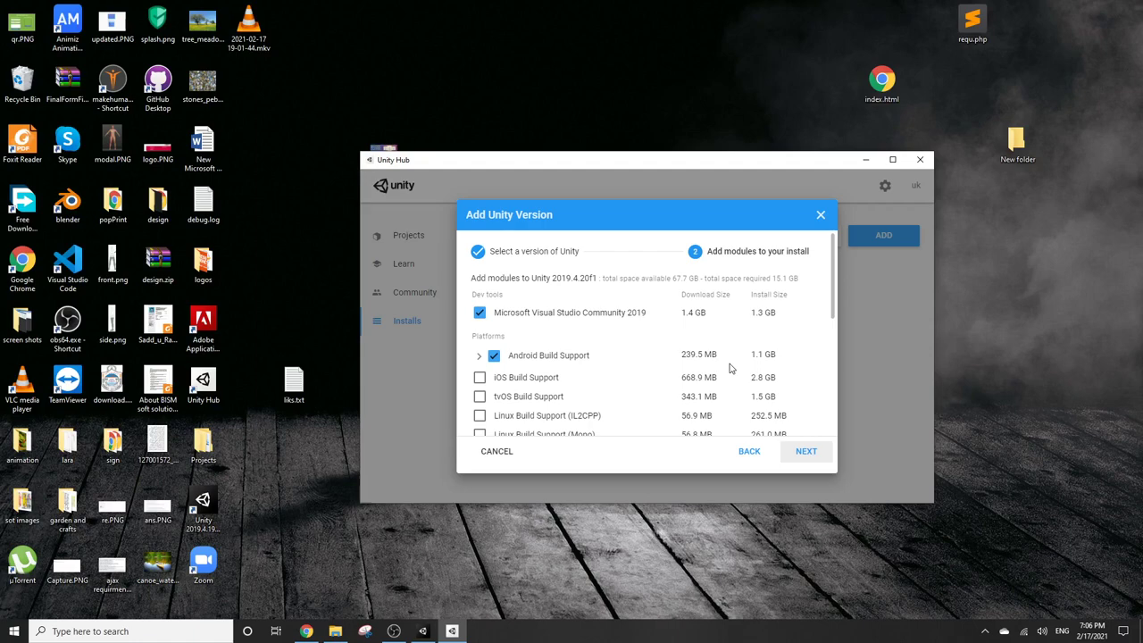
scroll(727, 368, down, 2)
scroll(728, 369, down, 1)
scroll(728, 368, down, 1)
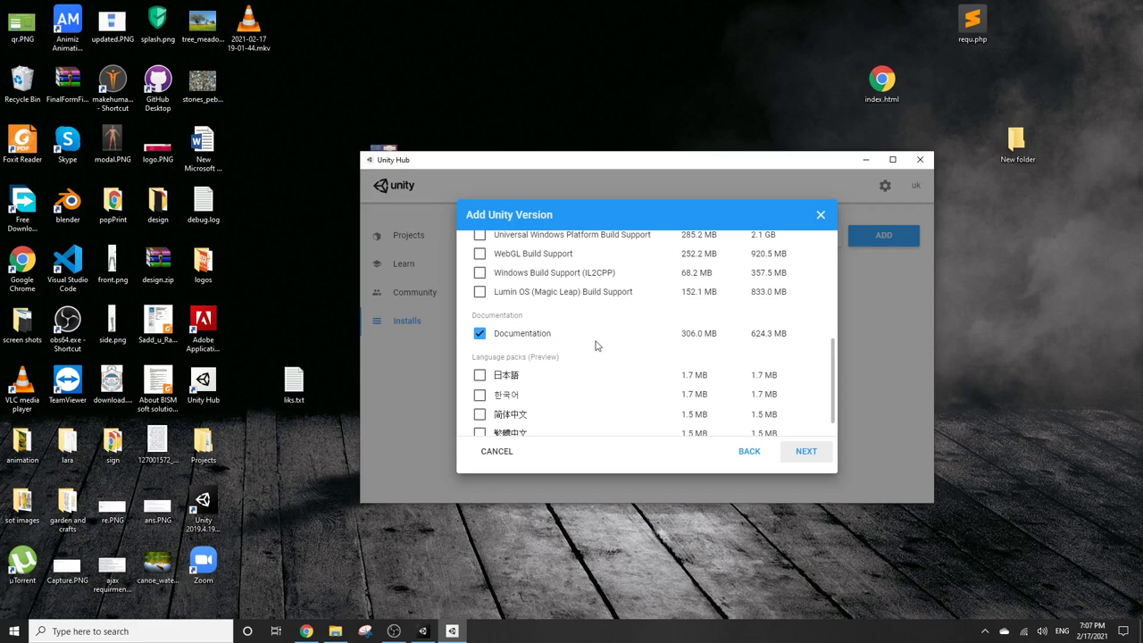
- Untick the Documentation module and continue to the licence agreement
click(805, 458)
click(806, 453)
click(479, 334)
click(809, 457)
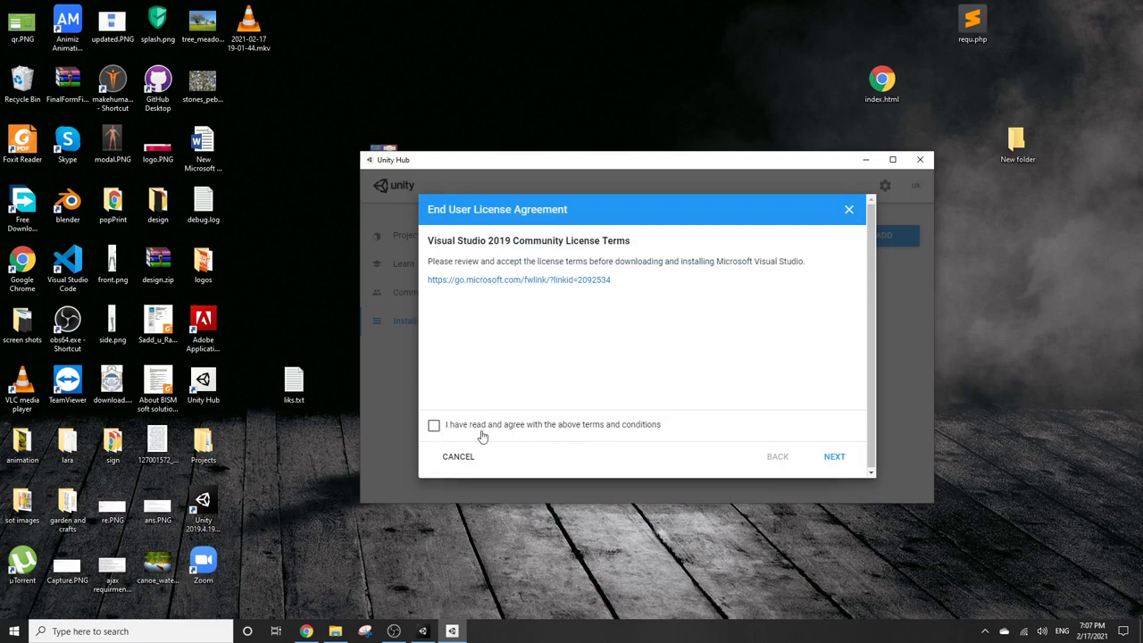
- Accept the Visual Studio licence terms, then abandon adding Unity 2019.4.20f1
click(432, 431)
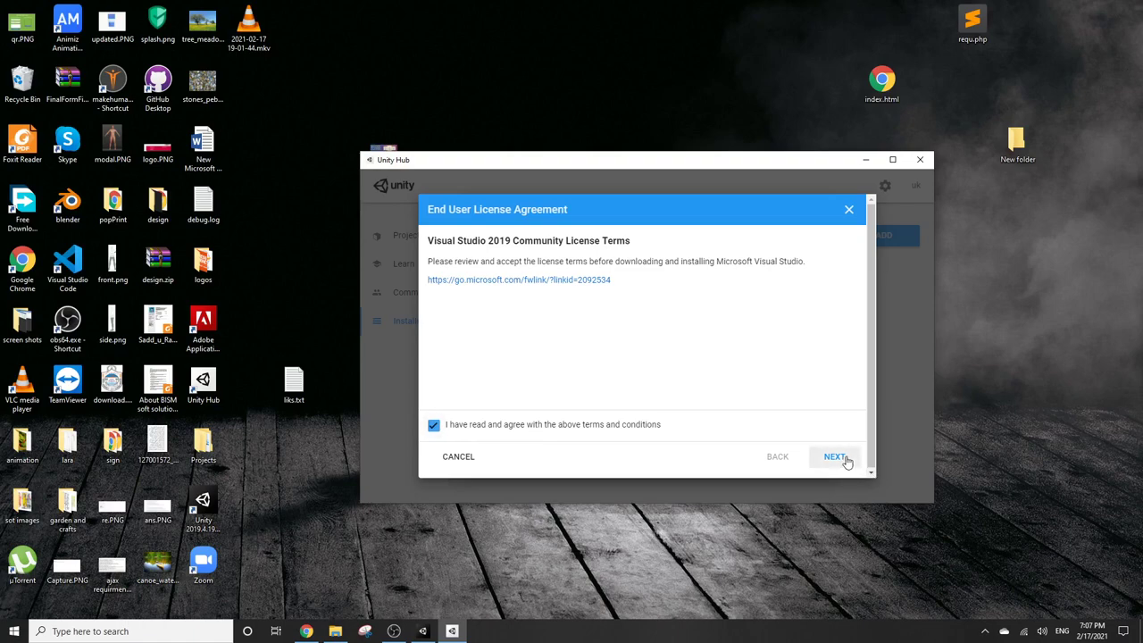
click(849, 209)
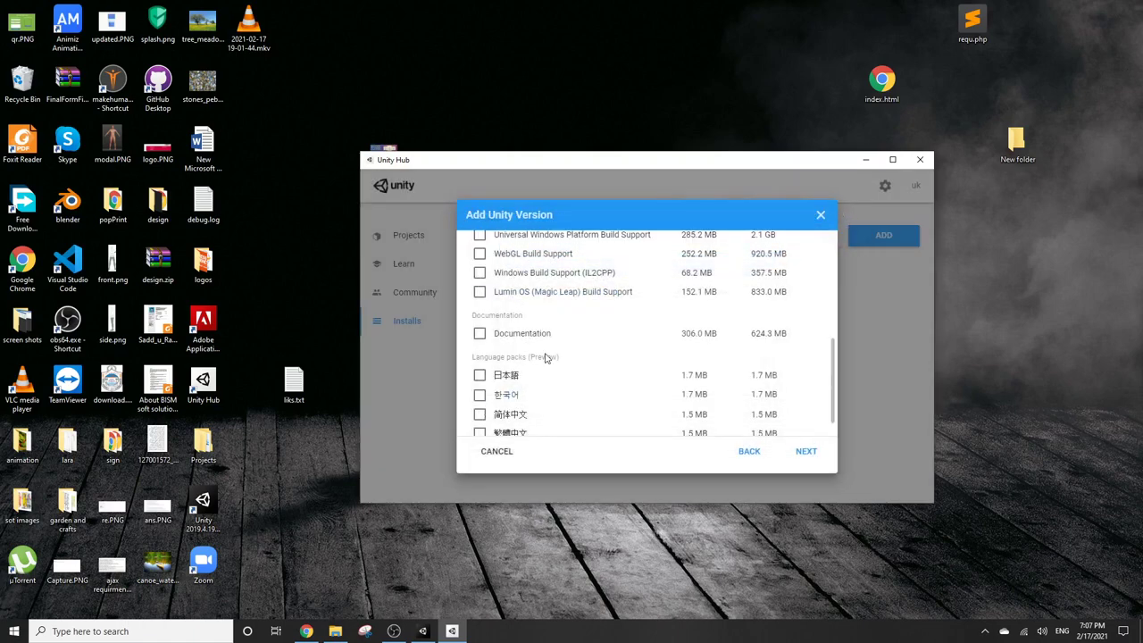
scroll(544, 357, up, 5)
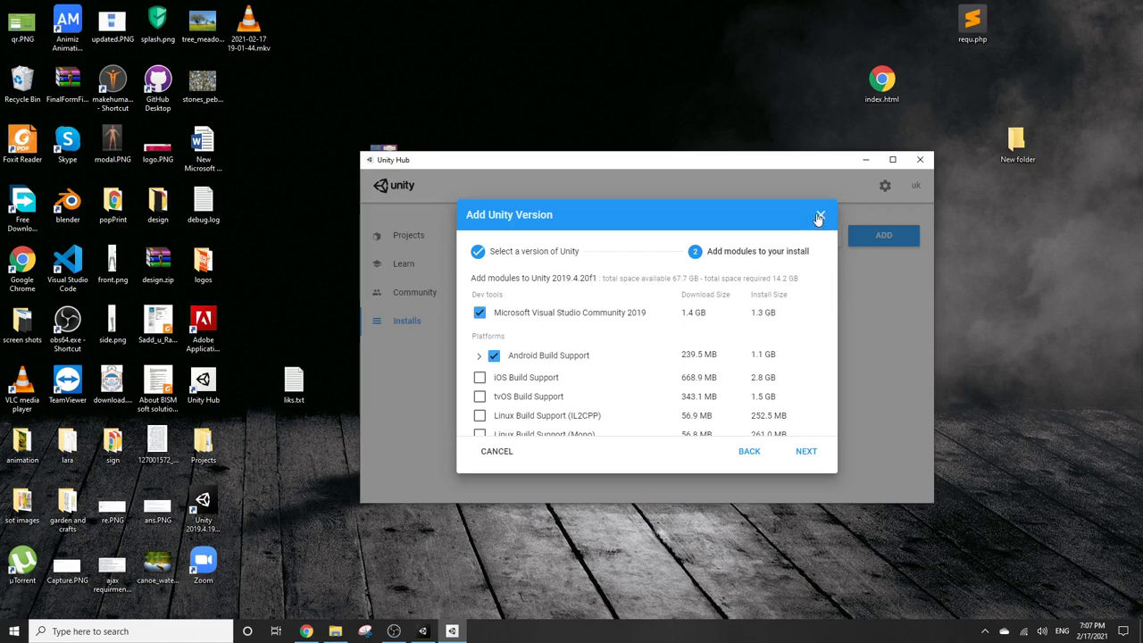
click(820, 214)
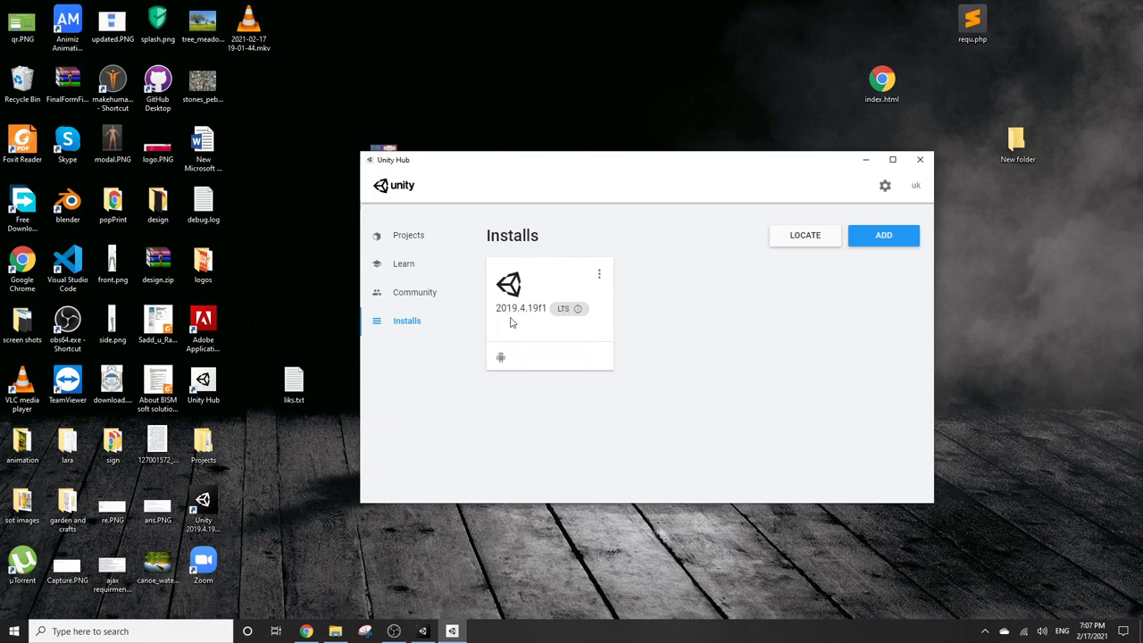
- Begin a new 2D-template project from the Projects list, then cancel it and close Unity Hub
click(412, 239)
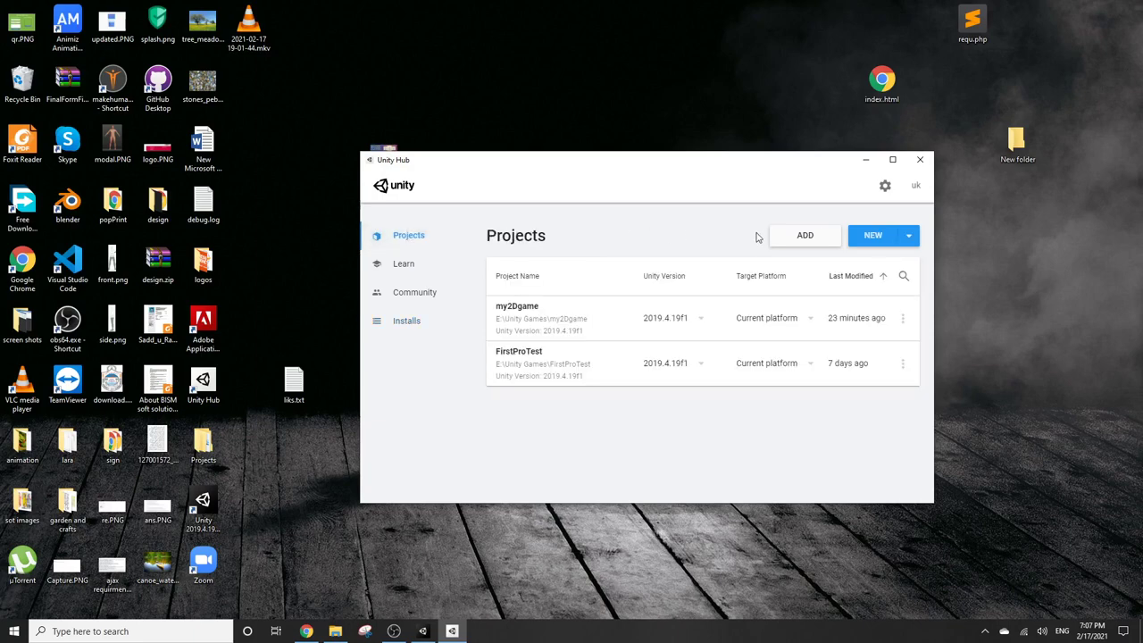
click(872, 237)
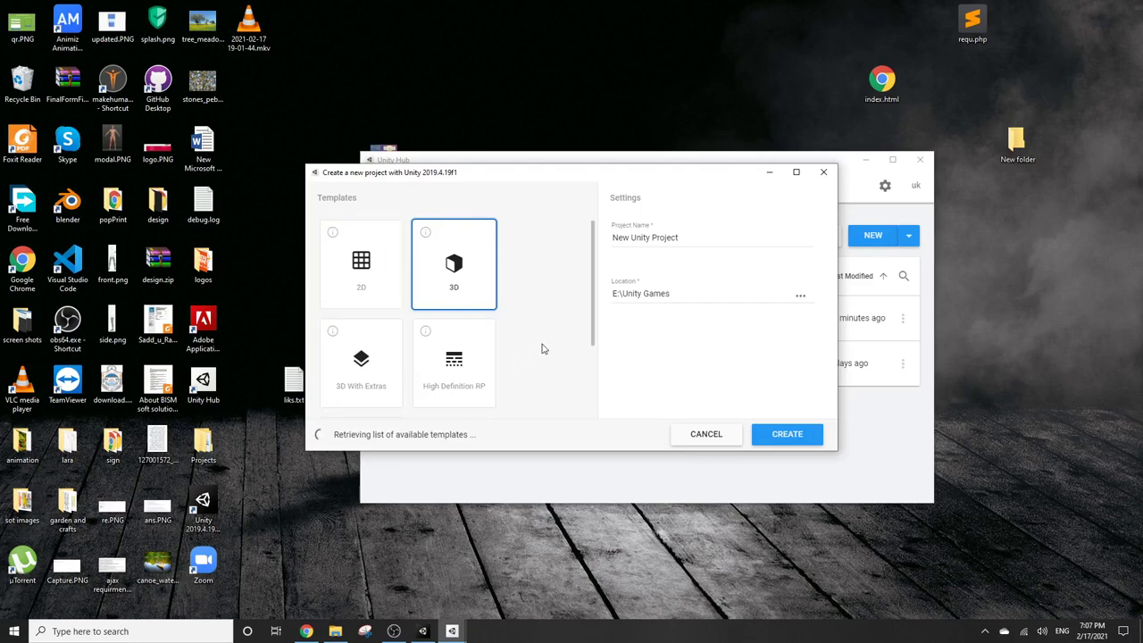
click(388, 274)
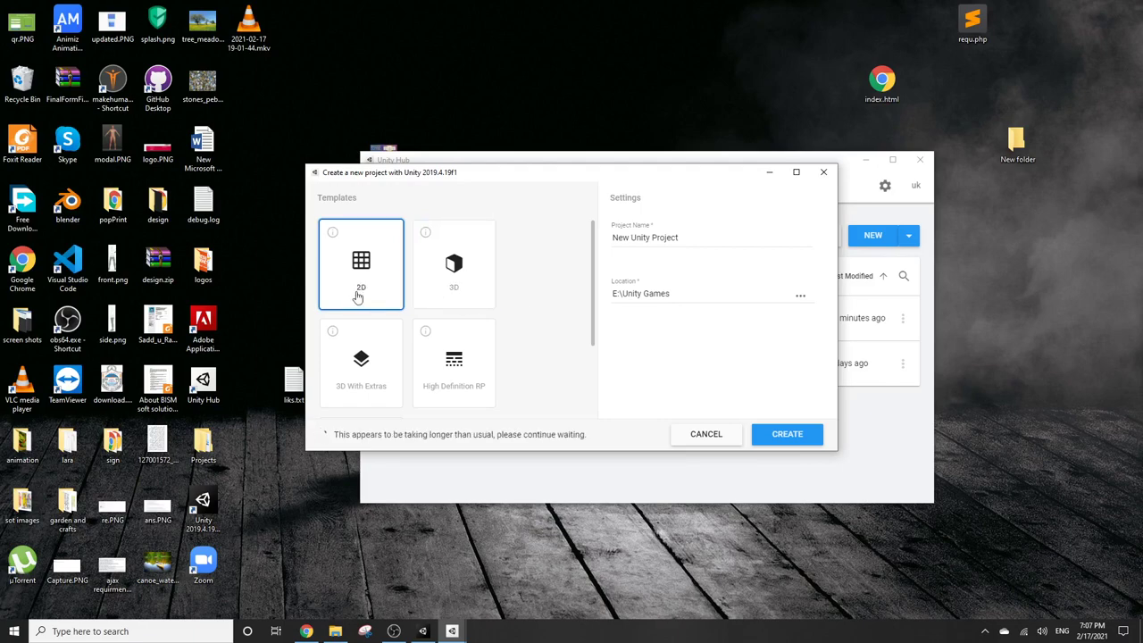
drag(691, 237, 614, 237)
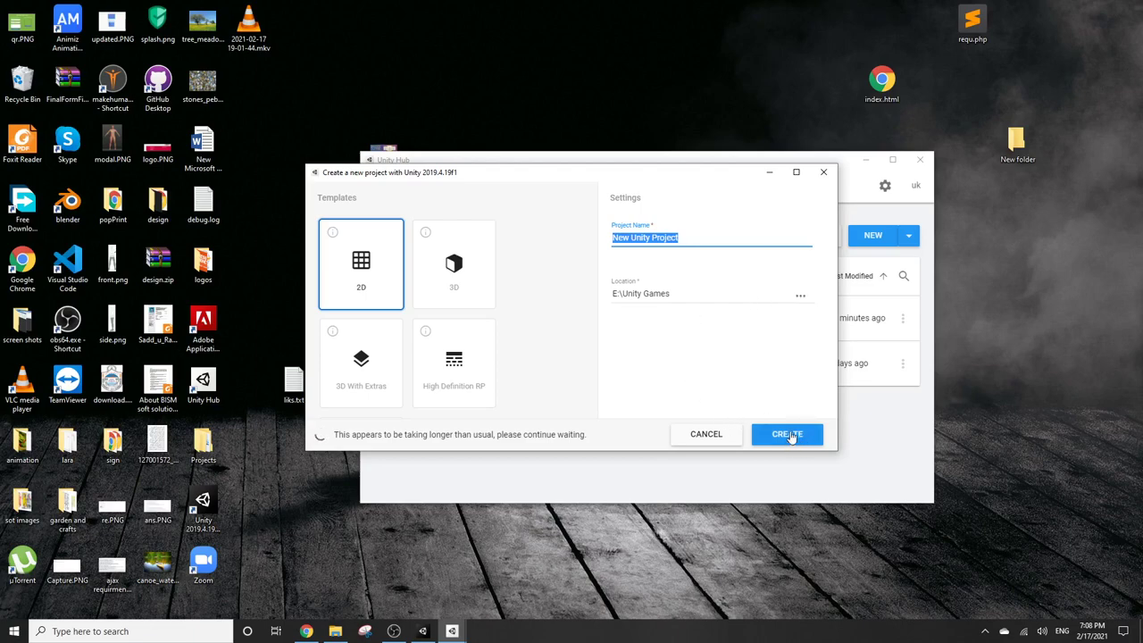
click(823, 172)
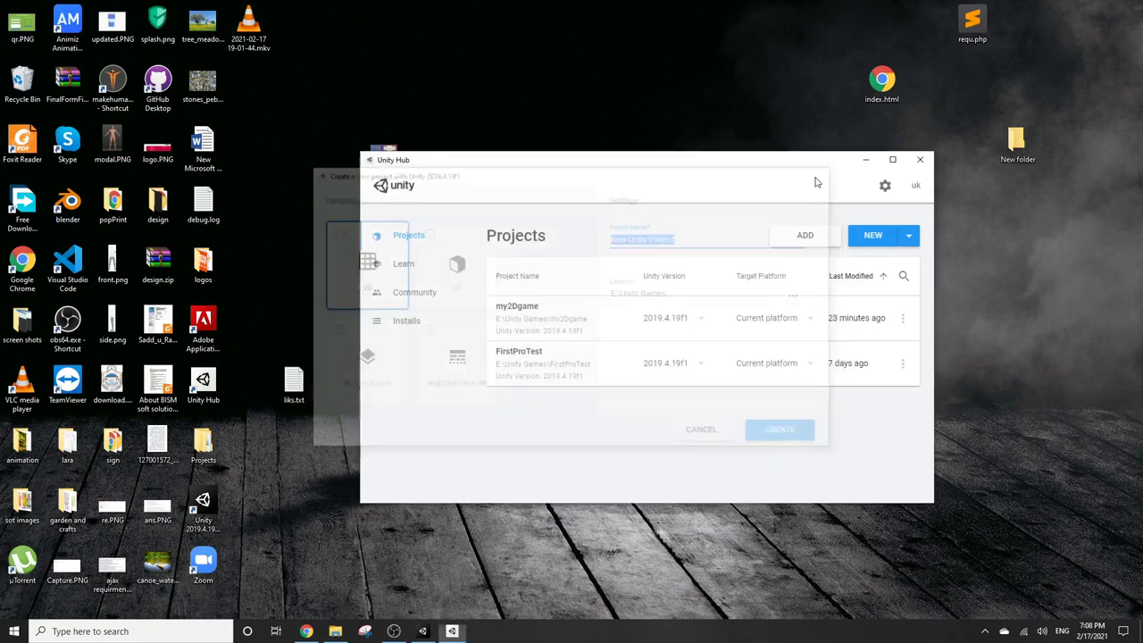
click(920, 158)
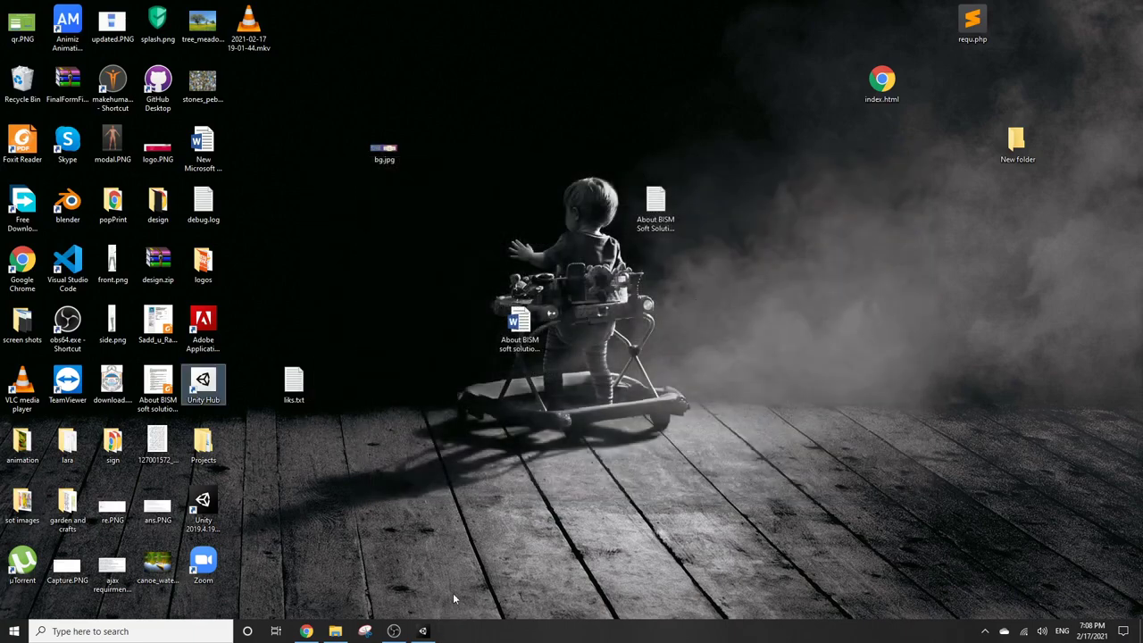
- Bring the my2Dgame editor back to view its SampleScene containing only the Main Camera
click(423, 630)
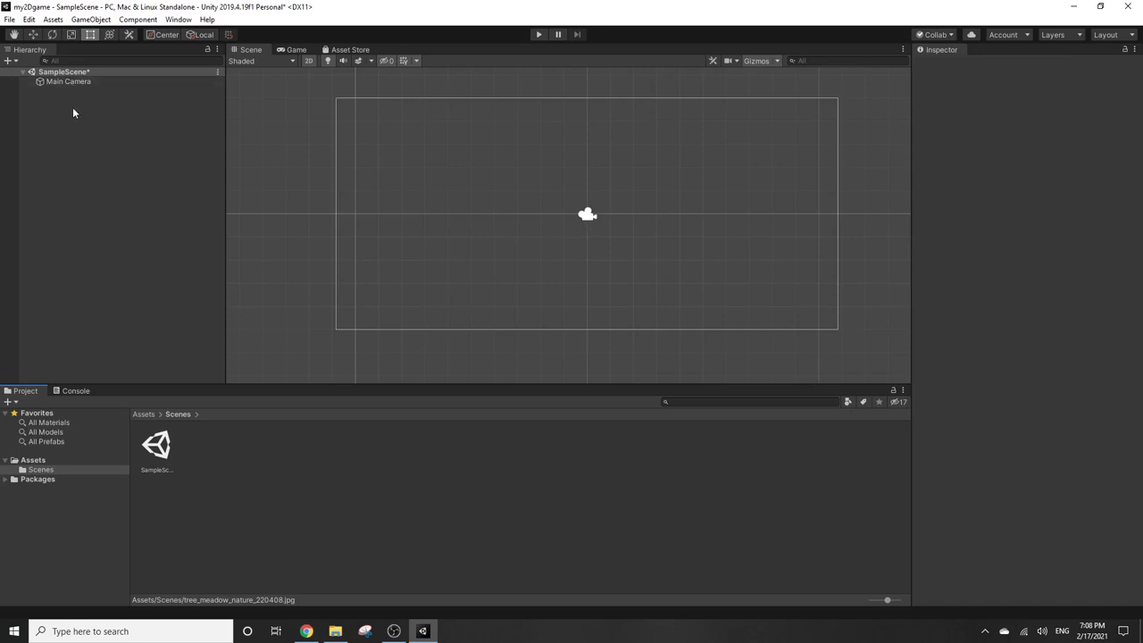
- Import tree_meadow_nature_220408.jpg from the Desktop into the project's Assets/Scenes folder
click(335, 631)
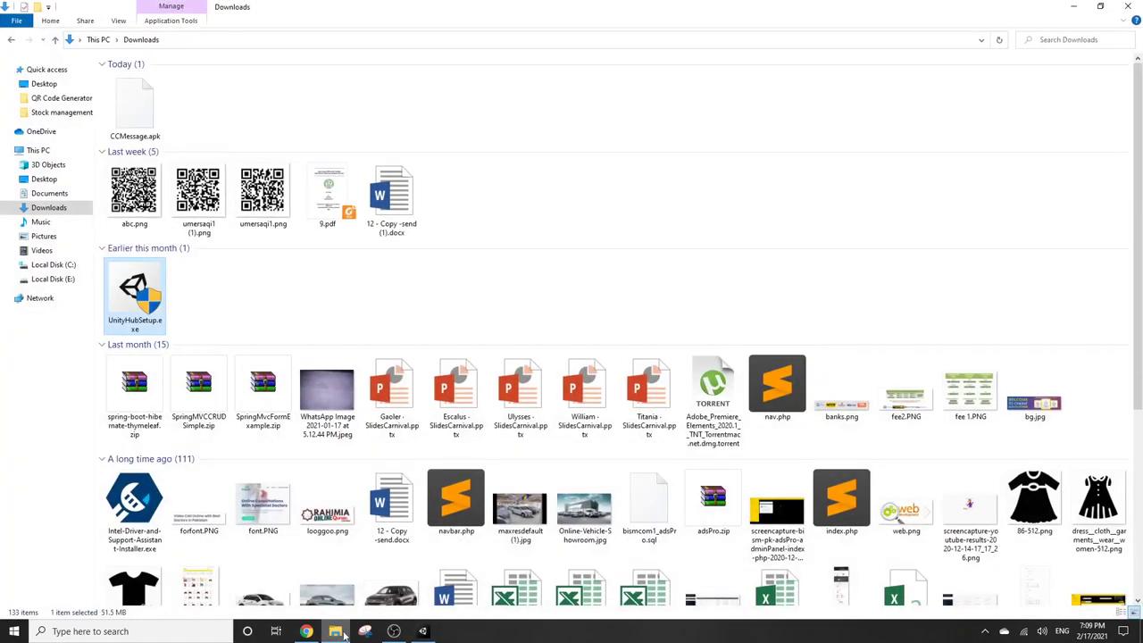
click(40, 84)
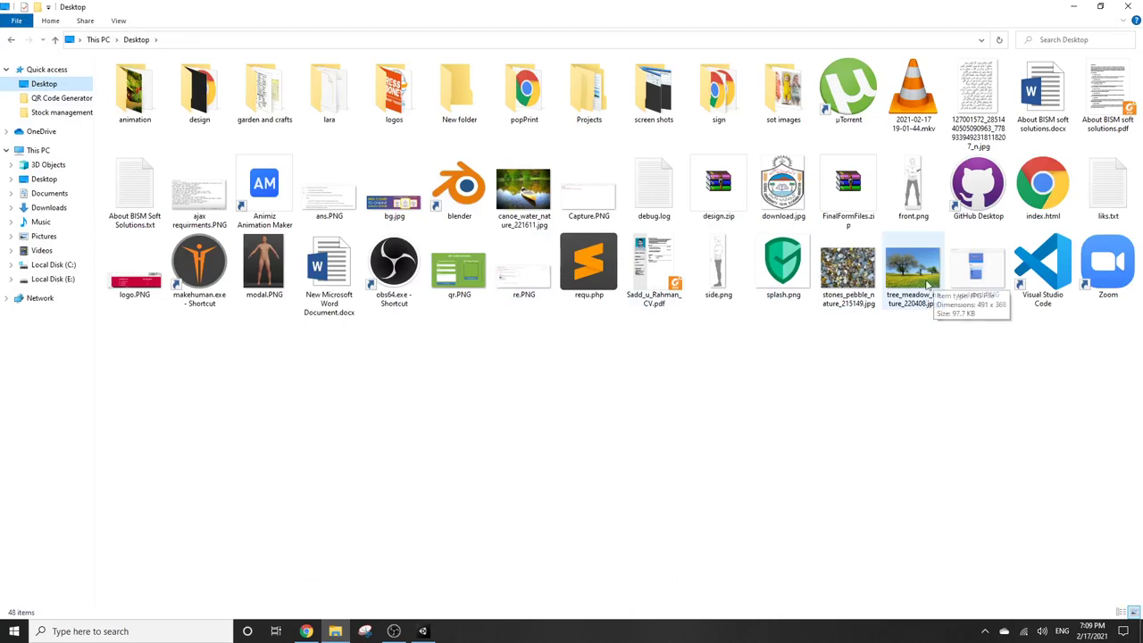
mouse_move(920, 273)
mouse_down()
mouse_move(740, 385)
mouse_move(424, 634)
mouse_move(382, 495)
mouse_up()
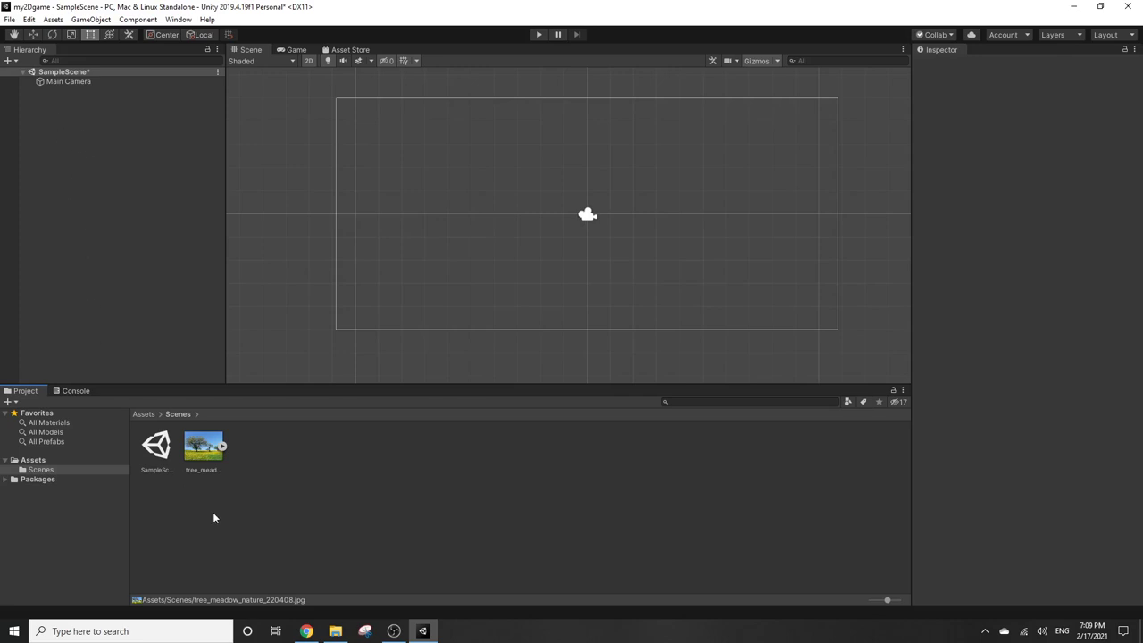
- Place the tree_meadow_nature_220408 sprite in the scene, scale it to about 2.82 × 2.71, and preview it in the Game view
click(206, 459)
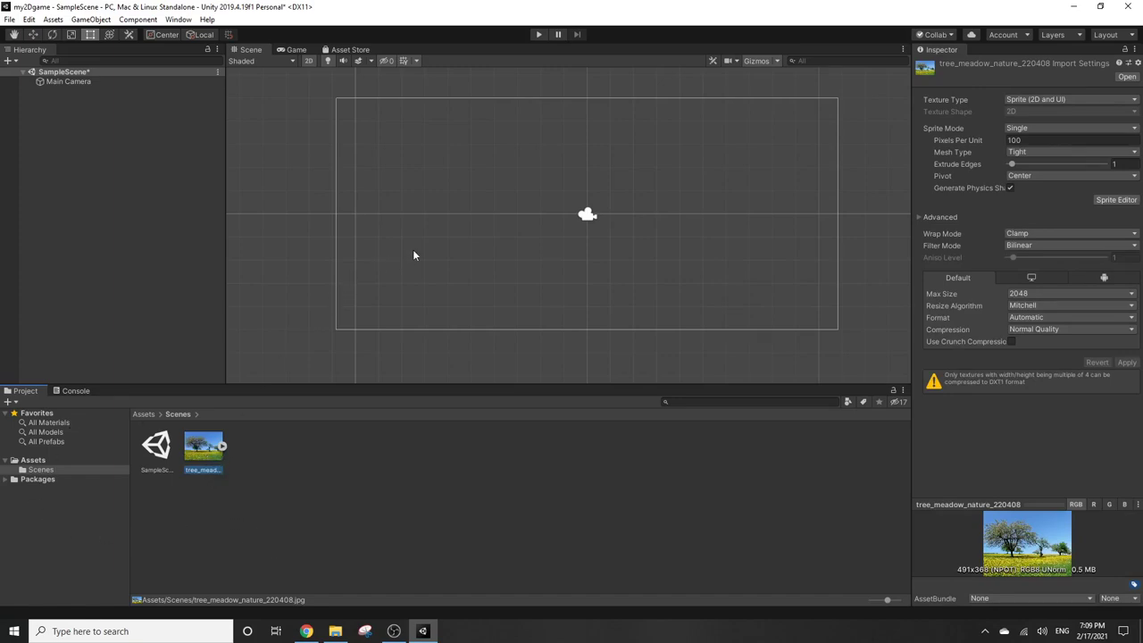
mouse_move(204, 449)
mouse_down()
mouse_move(388, 194)
mouse_move(396, 147)
mouse_up()
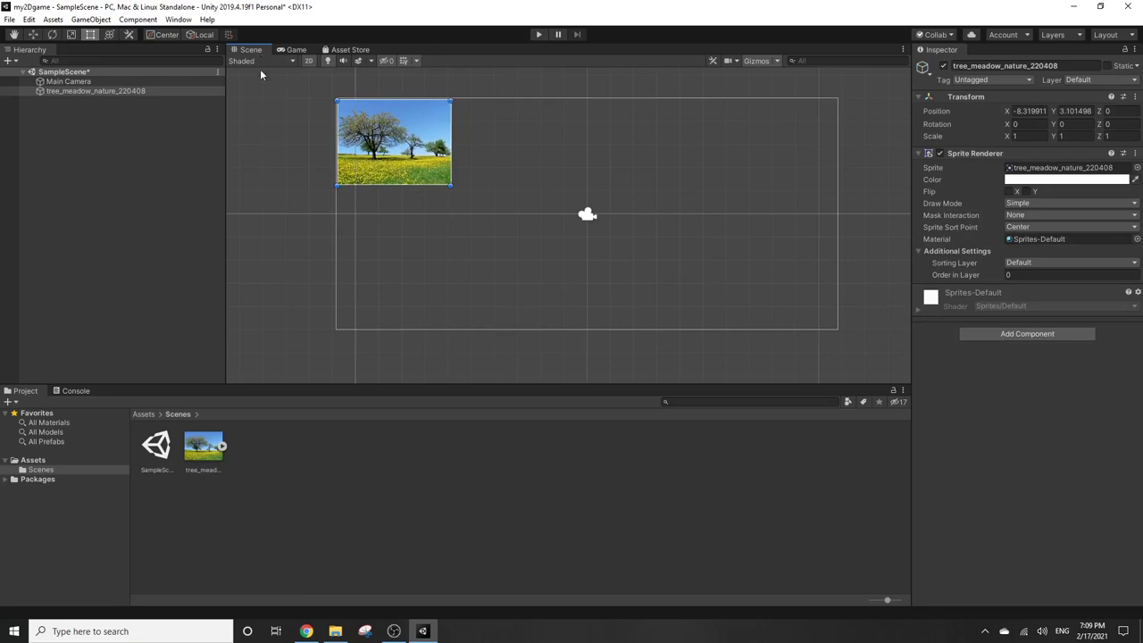
drag(451, 187, 657, 330)
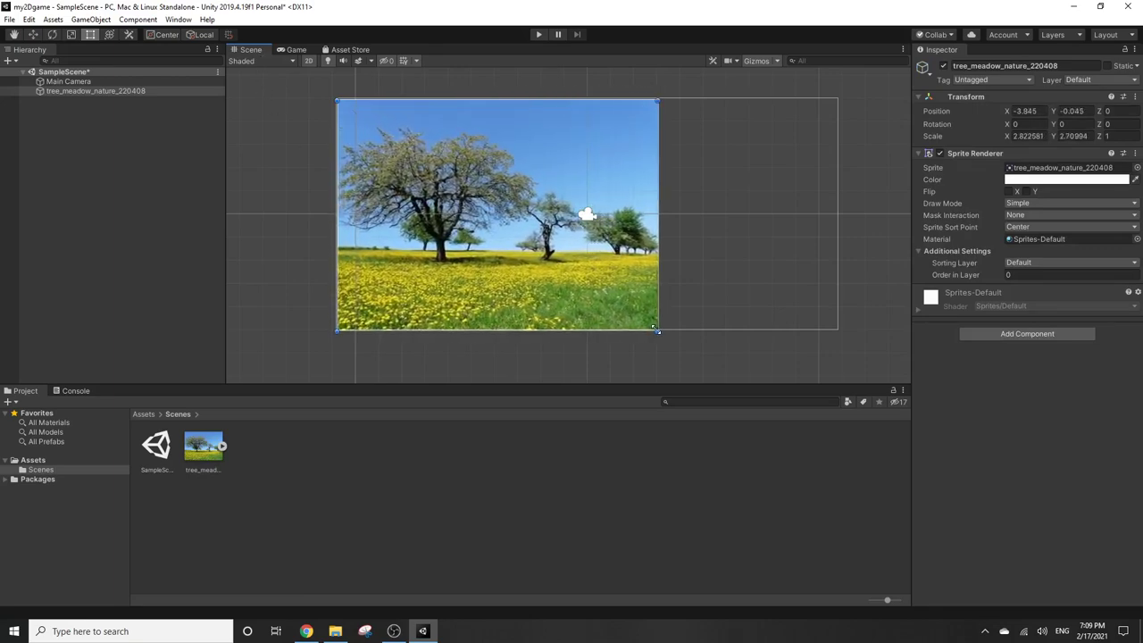
drag(504, 176, 503, 175)
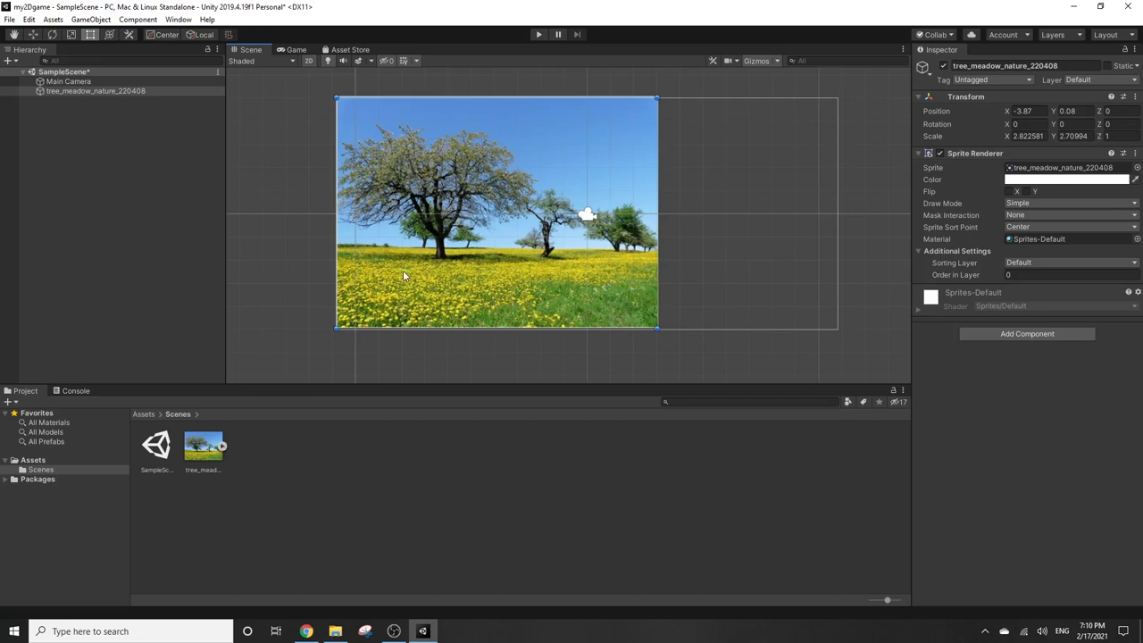
click(71, 91)
click(291, 51)
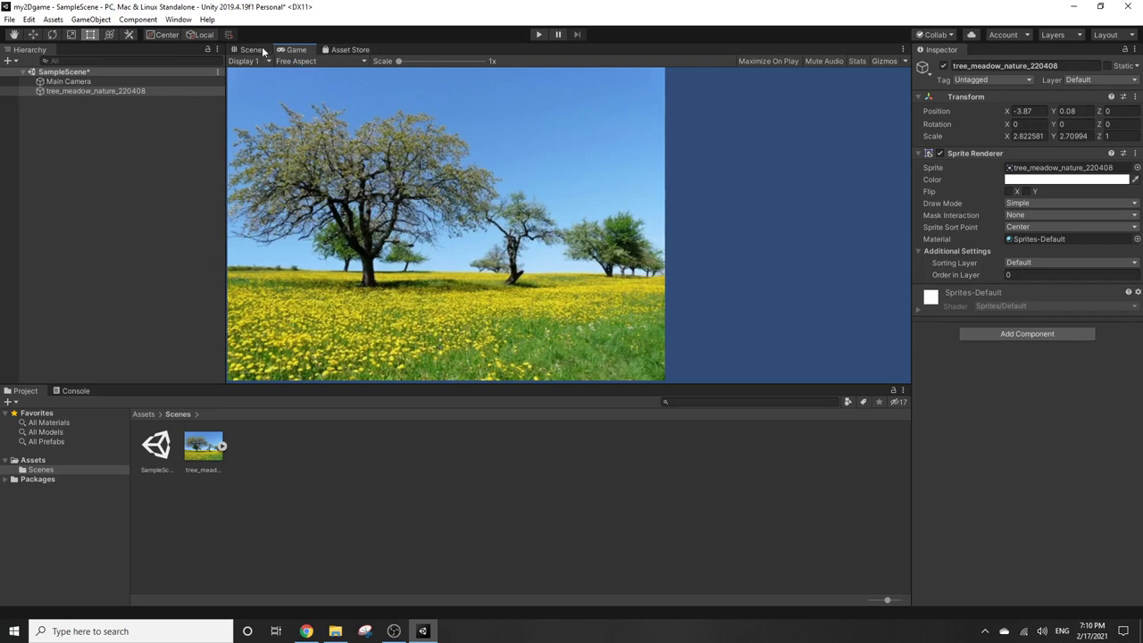
- Run and stop a quick play test, visit the Asset Store tab, then return to the Scene view
click(250, 50)
click(538, 35)
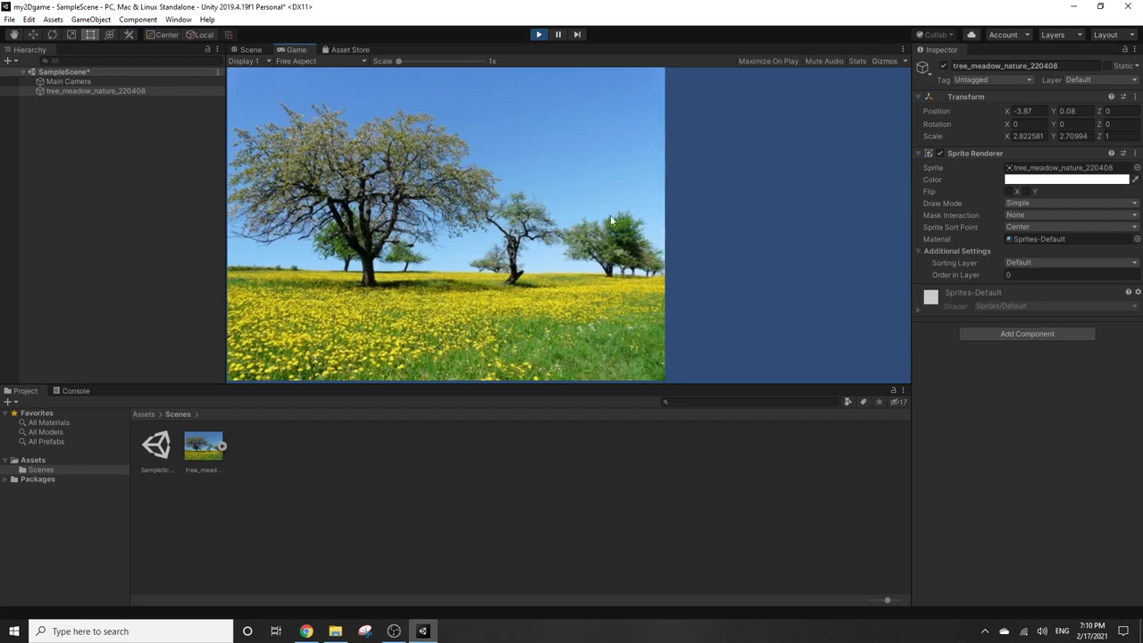
click(539, 34)
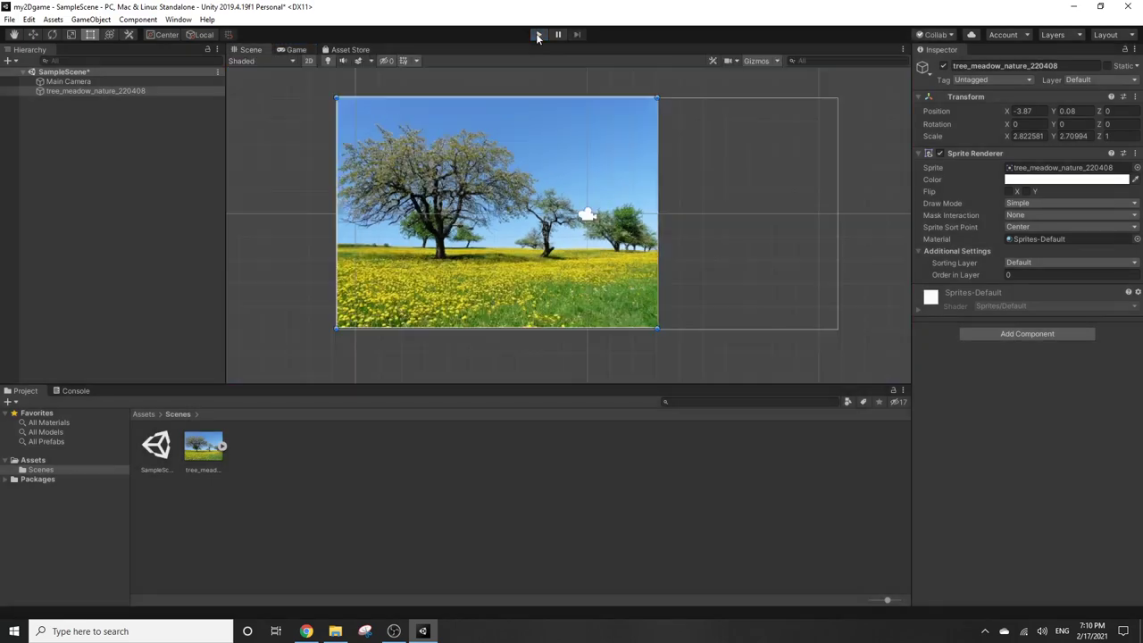
click(348, 50)
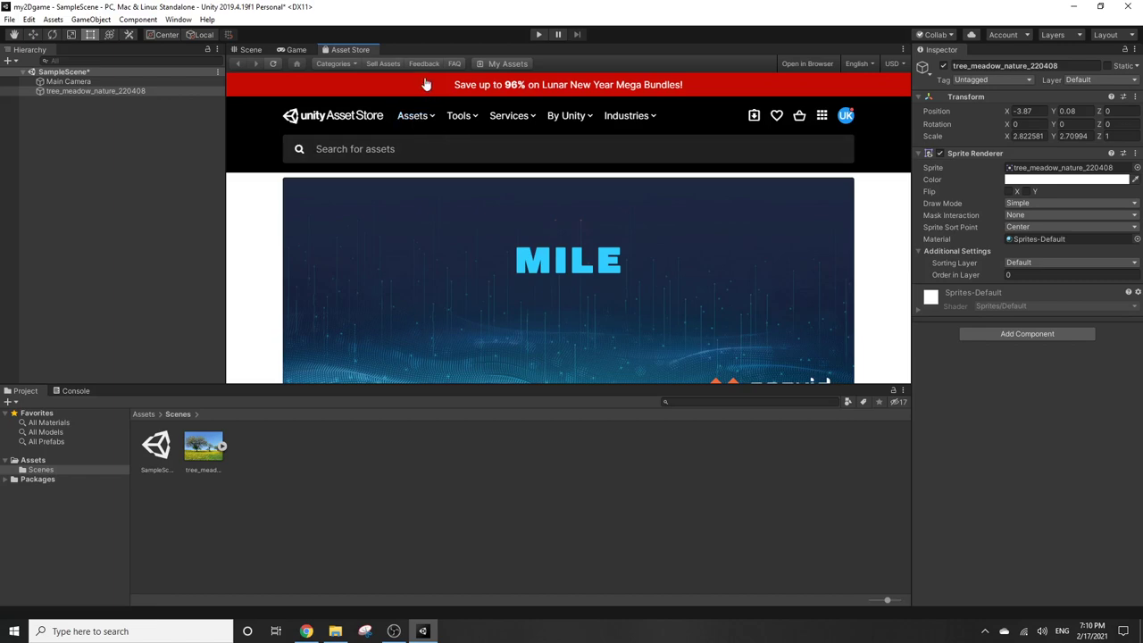
click(256, 51)
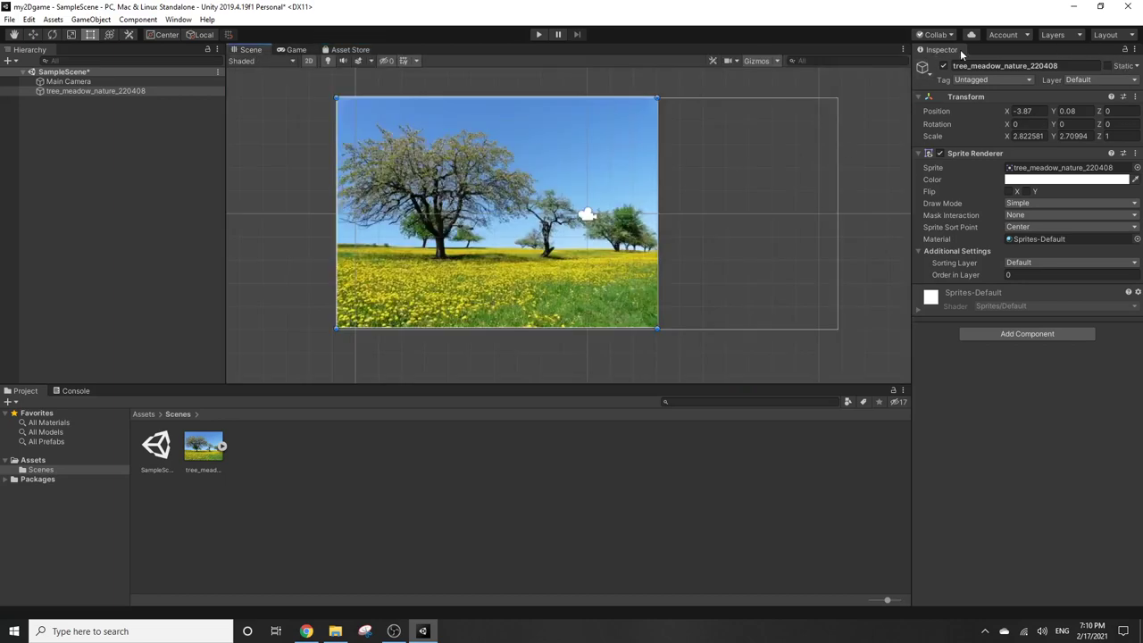
- Check the Main Camera settings, then shift the tree sprite's Position X to -3.12
click(74, 83)
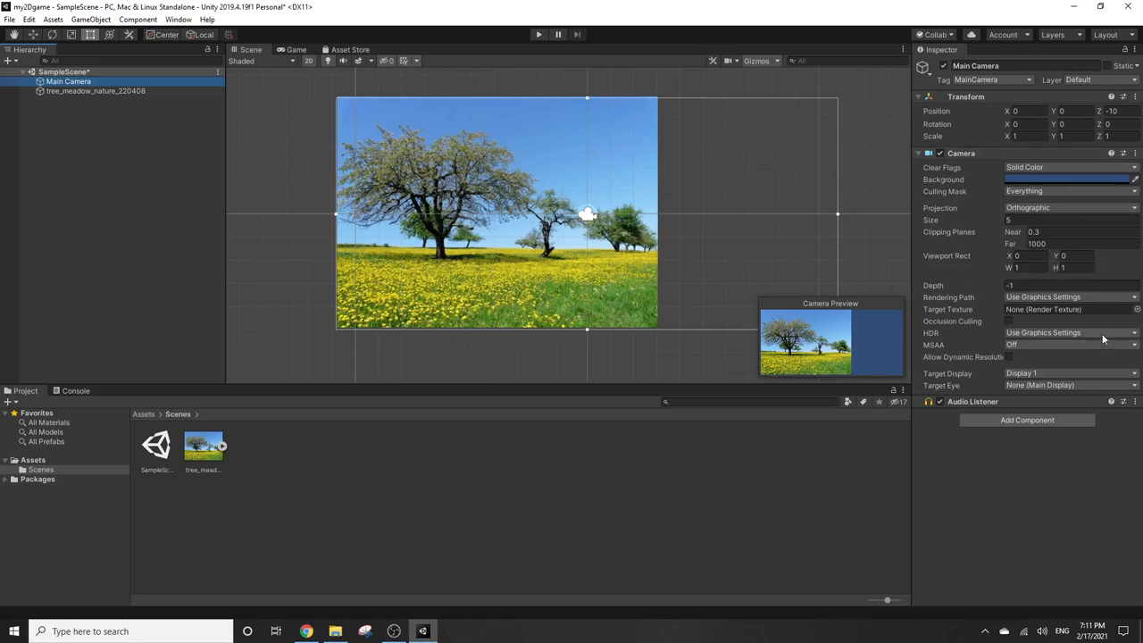
click(69, 91)
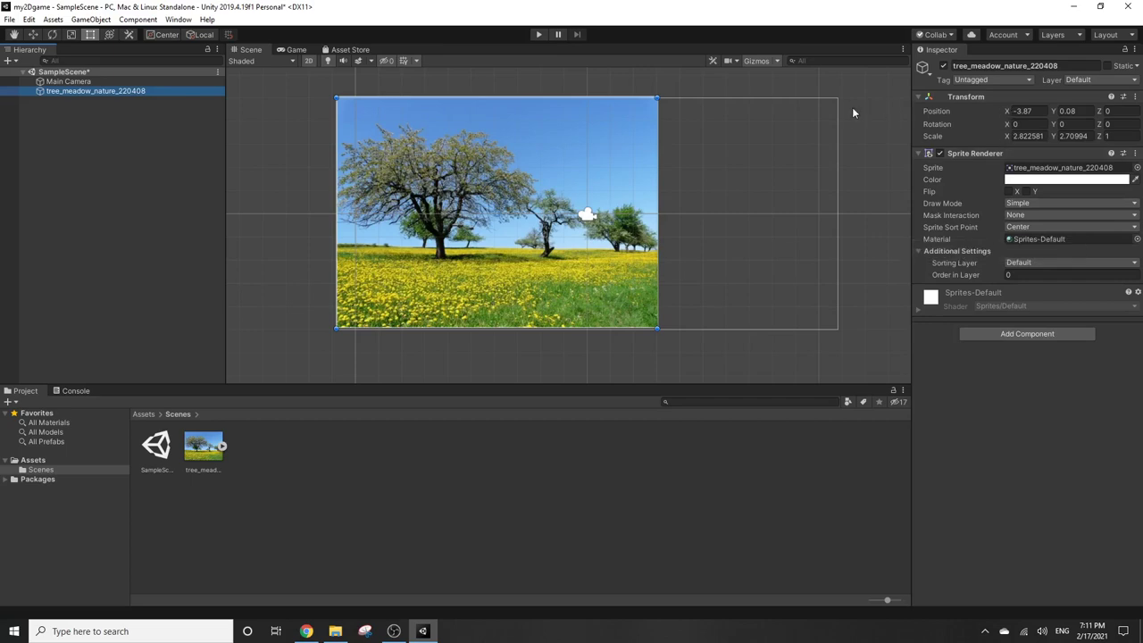
click(497, 213)
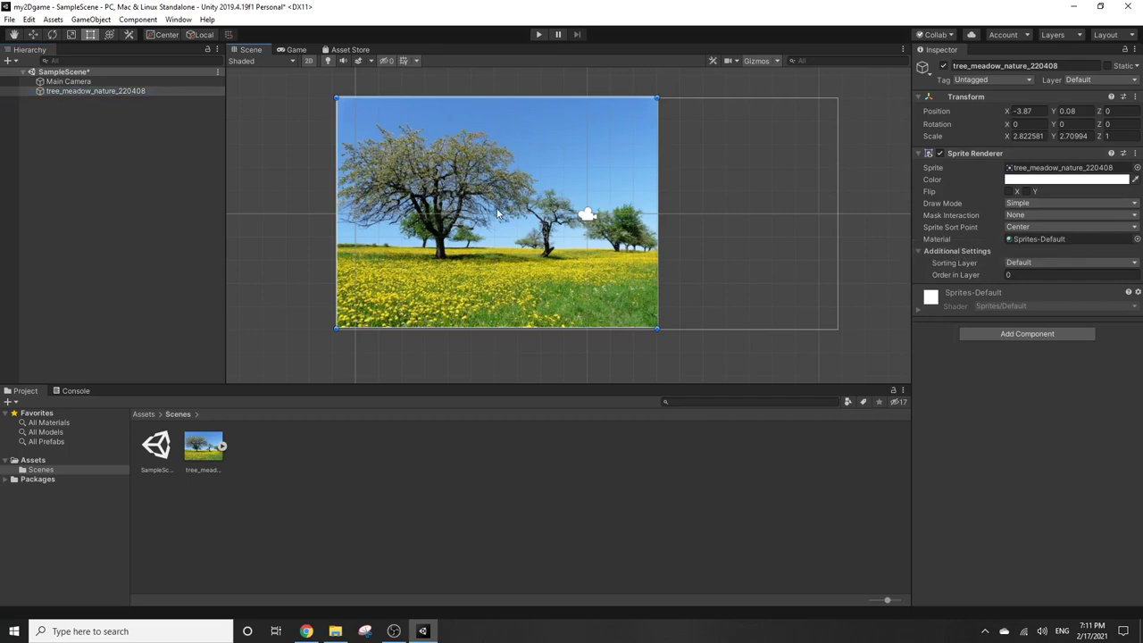
click(1008, 114)
mouse_move(1007, 113)
mouse_down()
mouse_move(986, 110)
mouse_move(1053, 110)
mouse_move(1011, 110)
mouse_up()
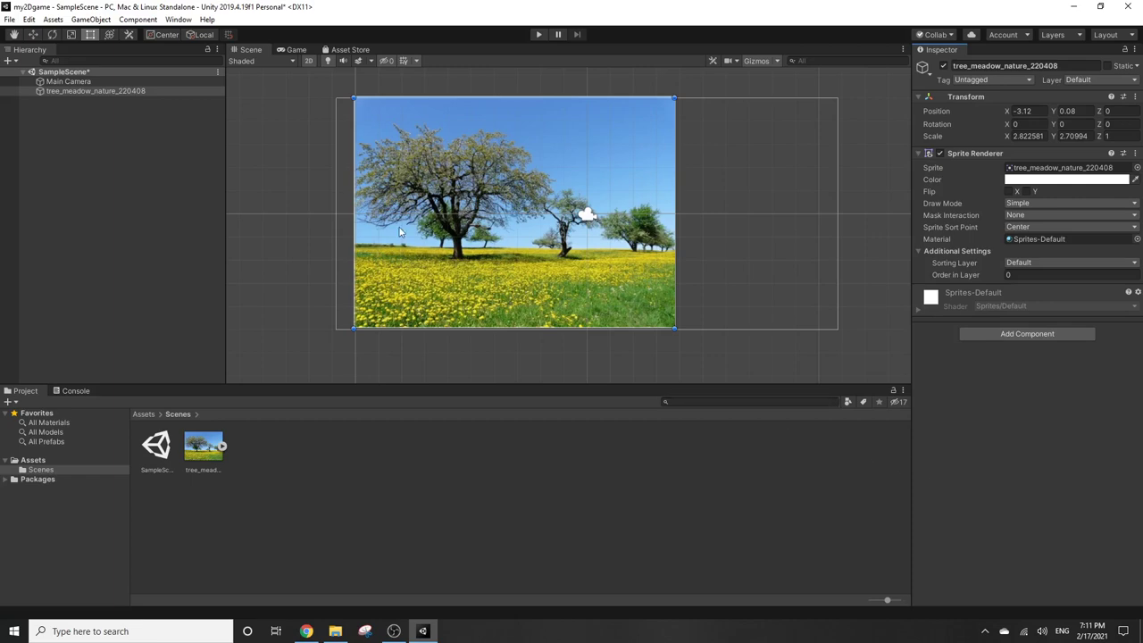
- Delete the tree_meadow_nature_220408 sprite from the scene and its image asset from the Scenes folder
click(457, 232)
key(Delete)
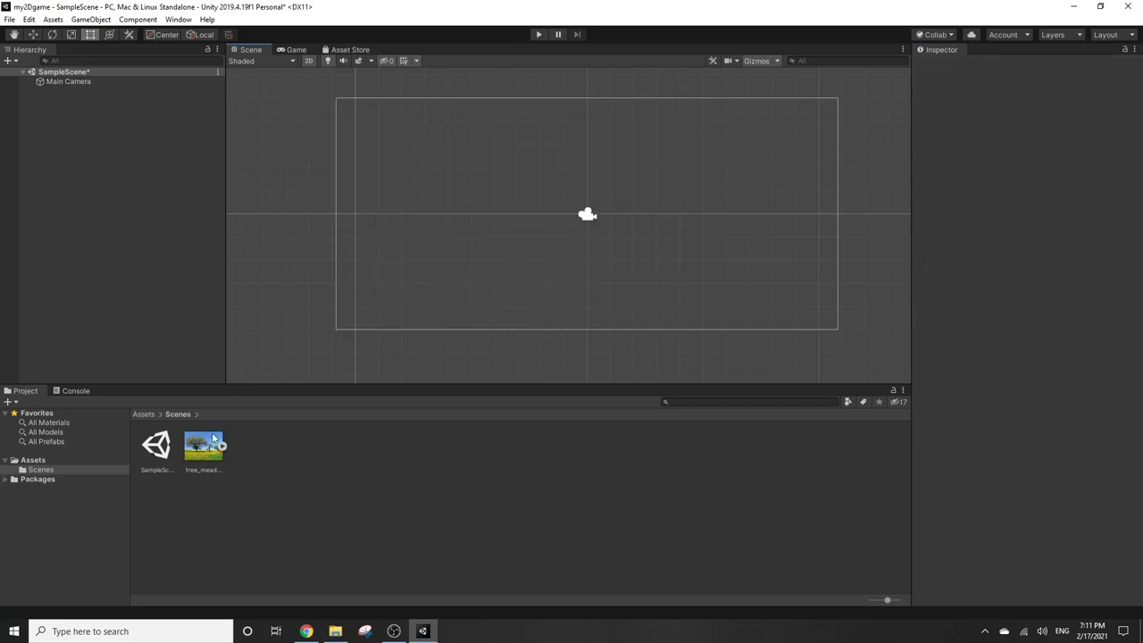
click(212, 436)
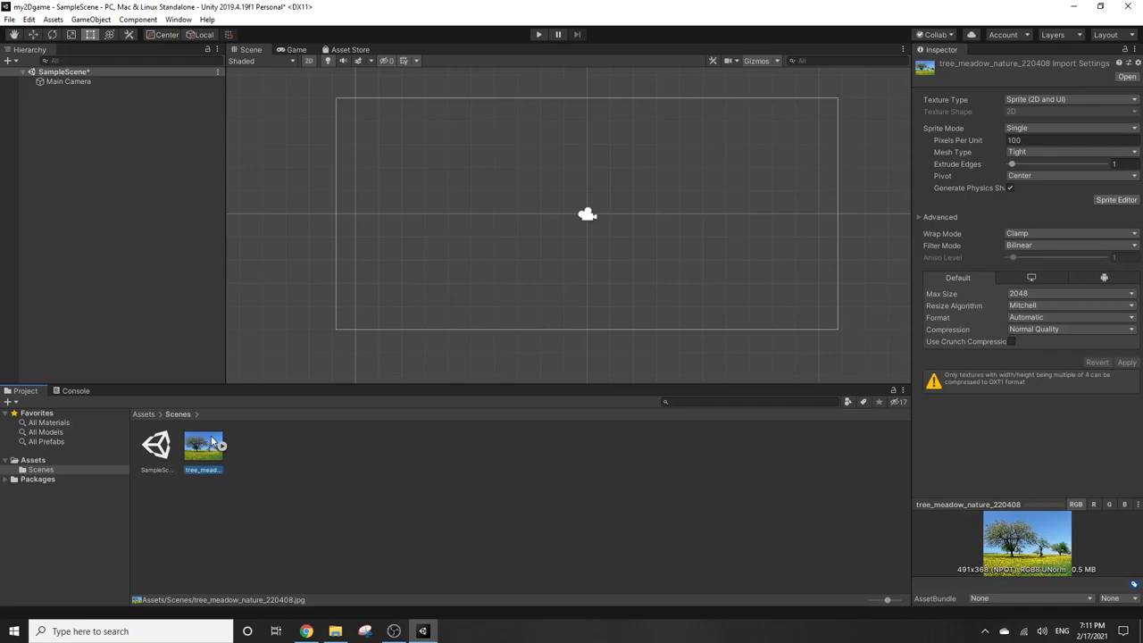
key(Delete)
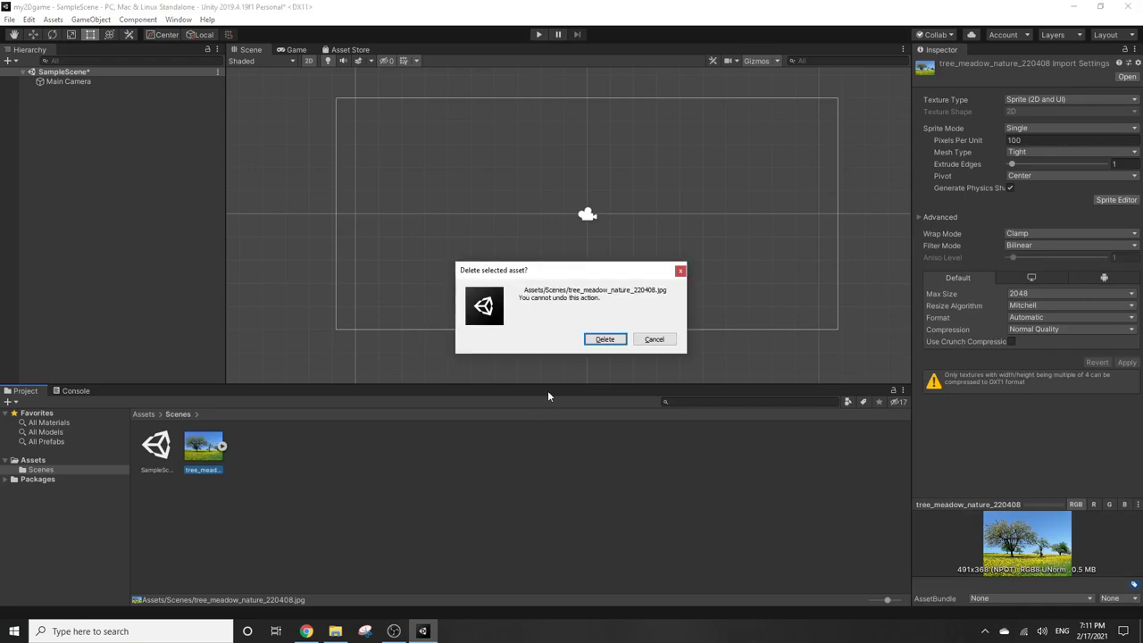
click(600, 340)
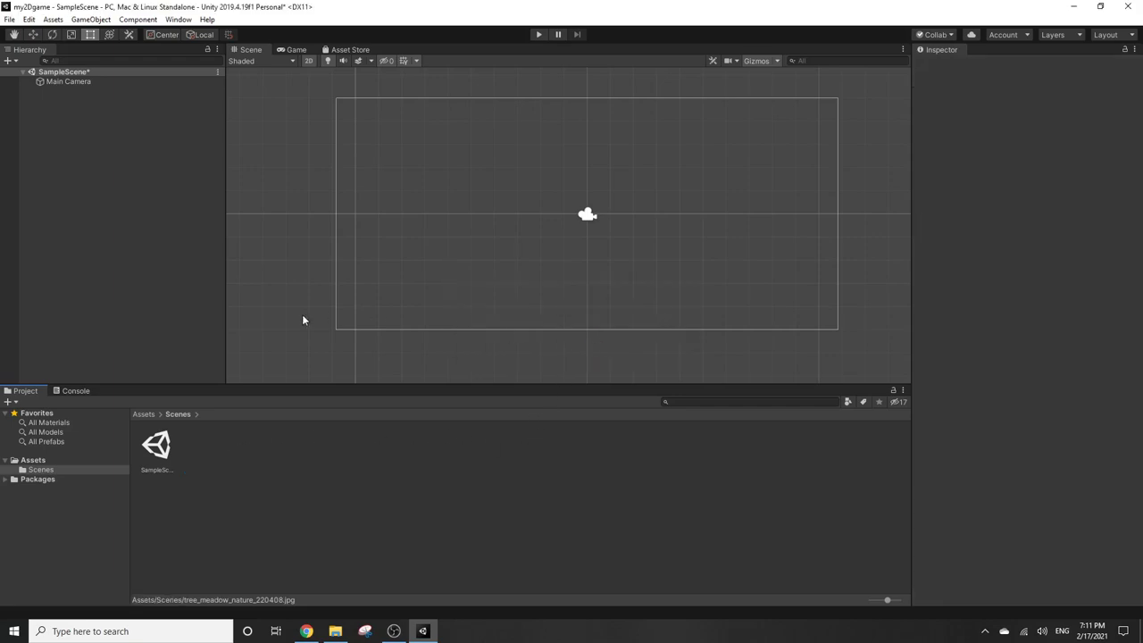